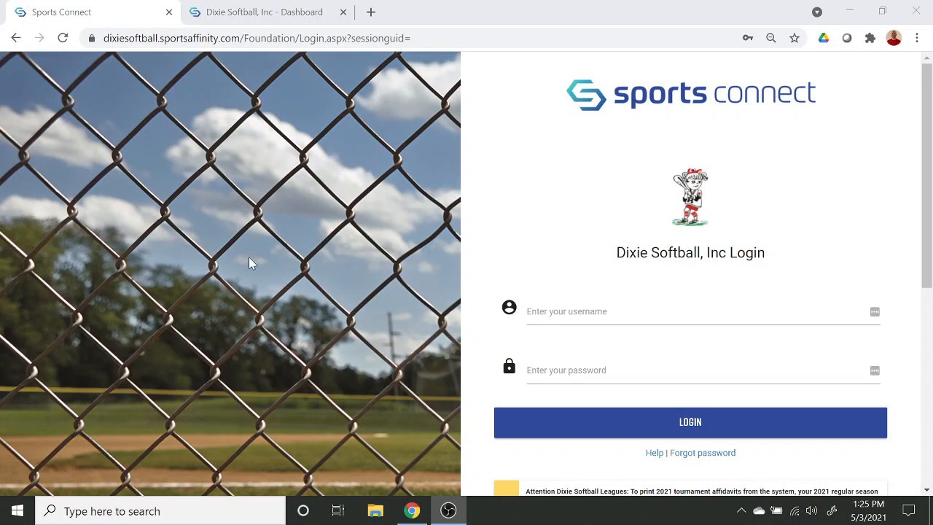
- Switch to the league dashboard and review the player, admin and team counts
{"action": "left_click", "coordinate": [257, 16]}
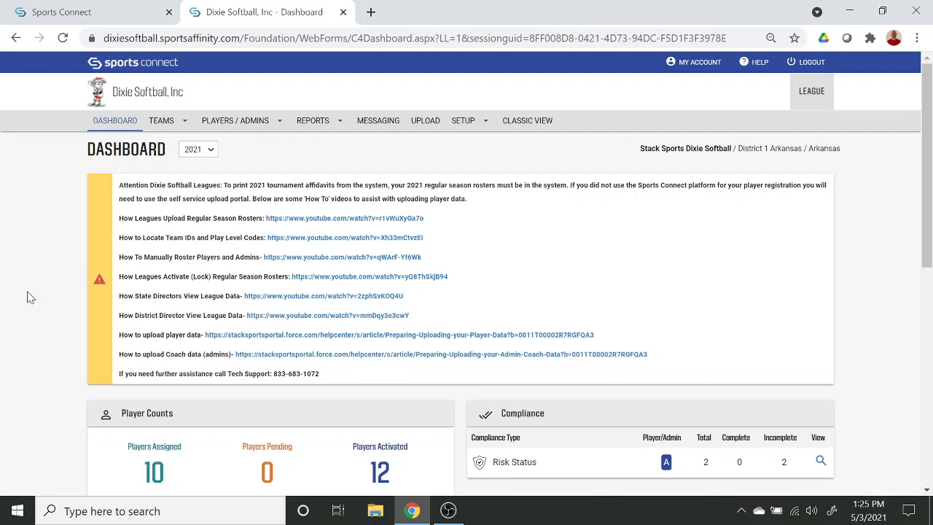
{"action": "scroll", "coordinate": [29, 296], "scroll_direction": "down", "scroll_amount": 2}
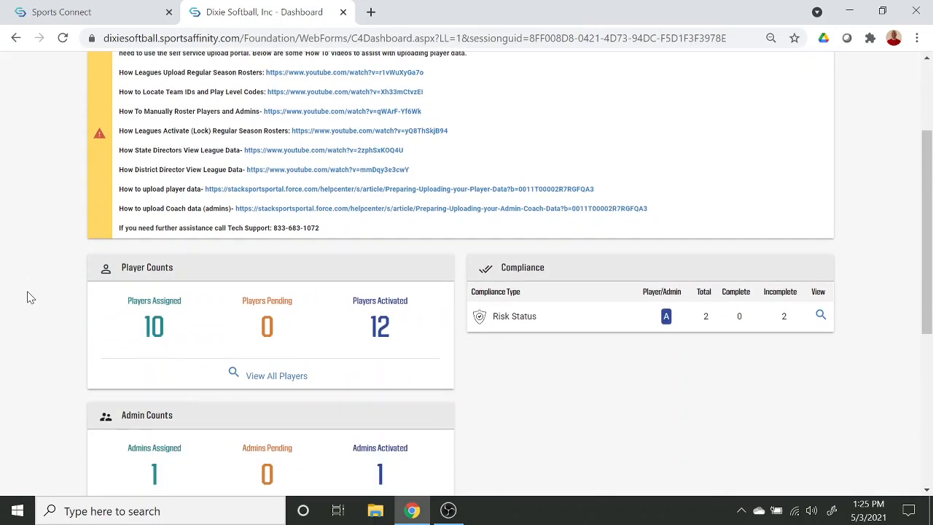
{"action": "scroll", "coordinate": [27, 296], "scroll_direction": "down", "scroll_amount": 1}
{"action": "mouse_move", "coordinate": [268, 265]}
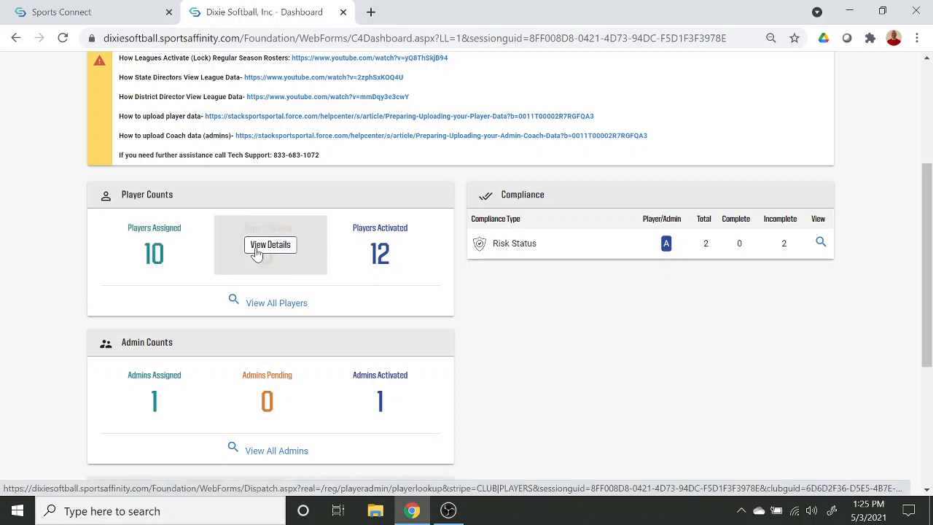
{"action": "scroll", "coordinate": [12, 262], "scroll_direction": "down", "scroll_amount": 2}
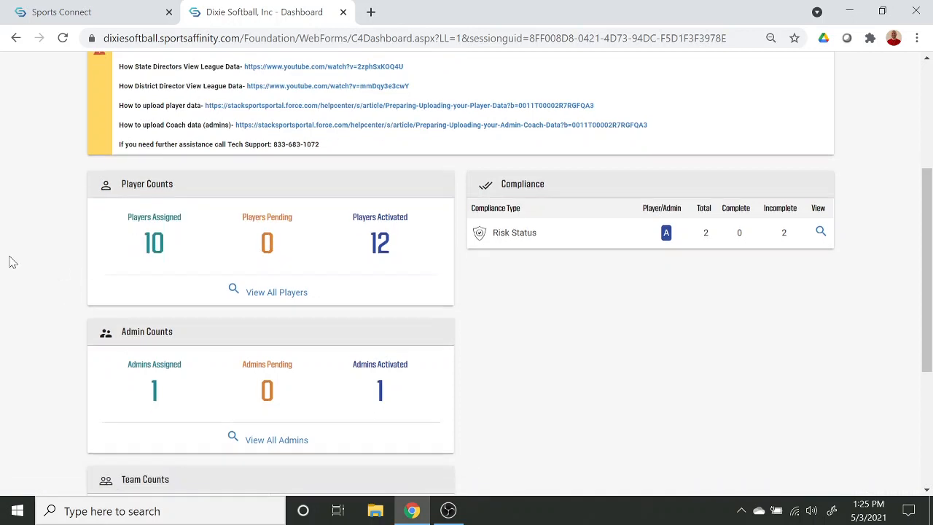
{"action": "mouse_move", "coordinate": [246, 281]}
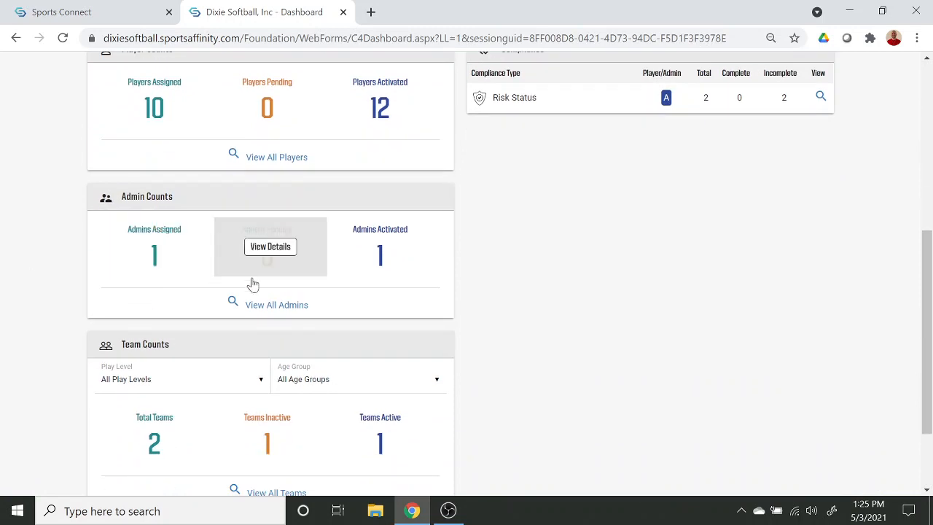
{"action": "scroll", "coordinate": [146, 292], "scroll_direction": "down", "scroll_amount": 2}
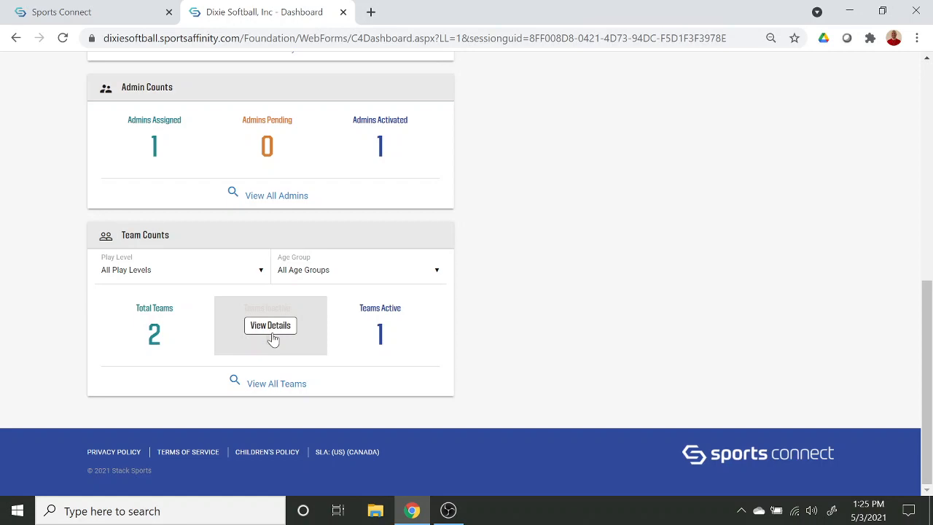
{"action": "scroll", "coordinate": [31, 349], "scroll_direction": "up", "scroll_amount": 4}
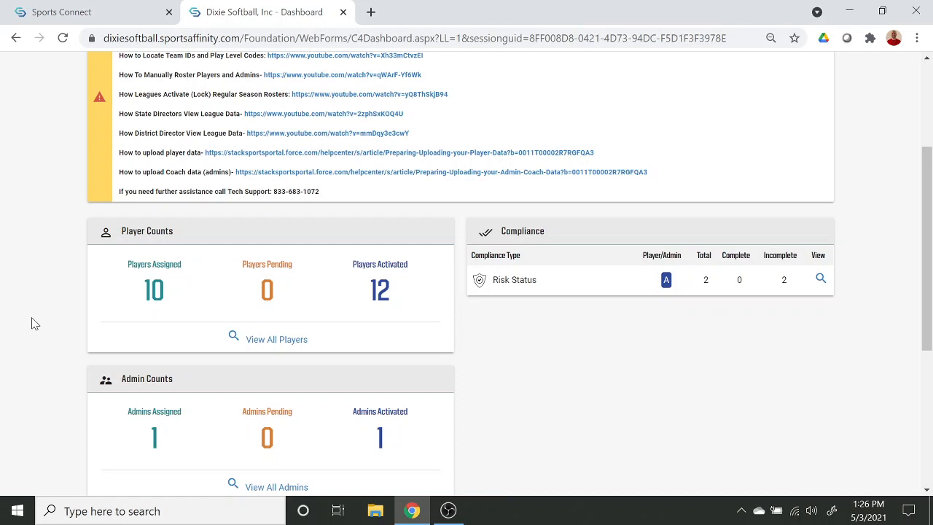
- Open the inactive Darlings 2021 Regular Season Team from the team counts and activate it
{"action": "scroll", "coordinate": [31, 323], "scroll_direction": "down", "scroll_amount": 3}
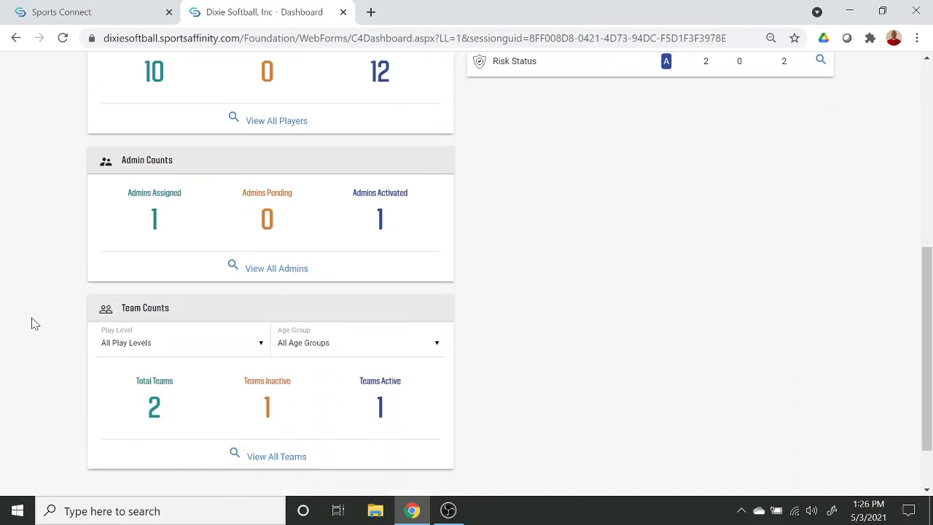
{"action": "mouse_move", "coordinate": [296, 411]}
{"action": "left_click", "coordinate": [271, 400]}
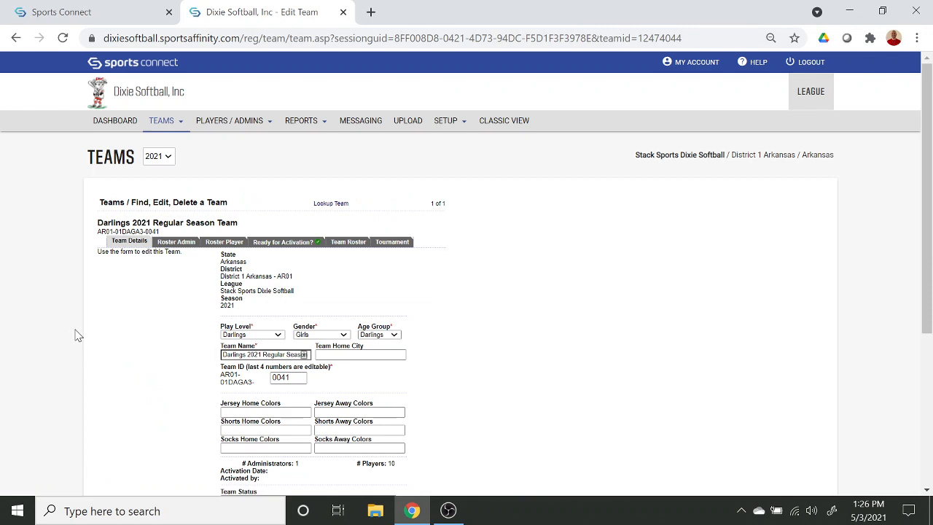
{"action": "left_click", "coordinate": [292, 248]}
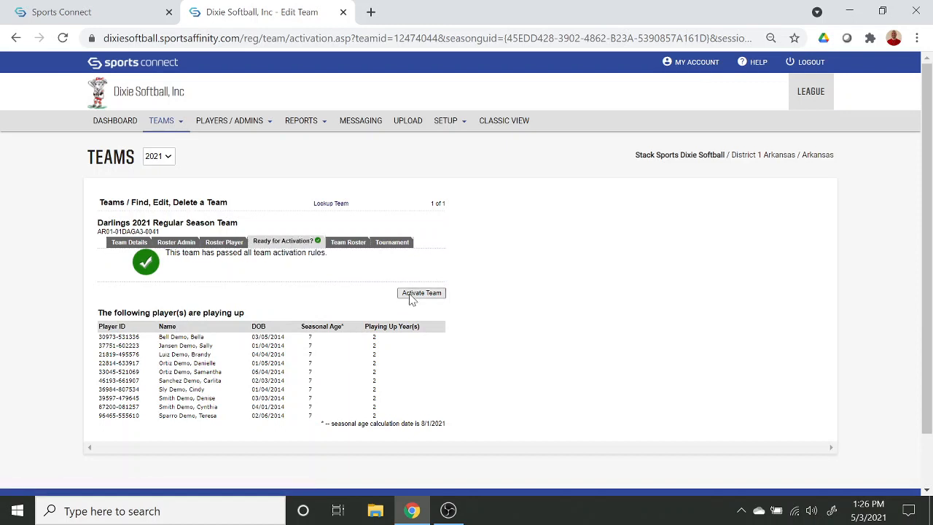
{"action": "left_click", "coordinate": [410, 297]}
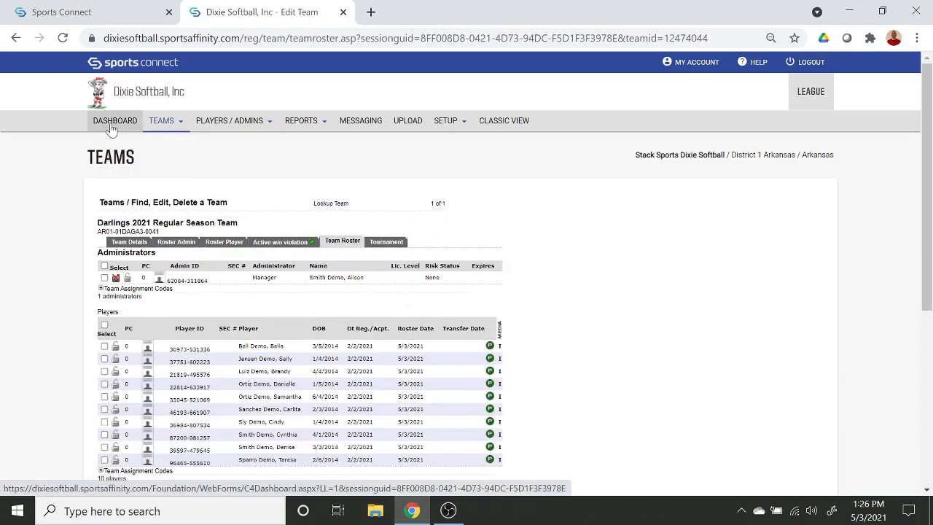
- Return to the dashboard and check the updated player, admin and team activation counts
{"action": "left_click", "coordinate": [110, 129]}
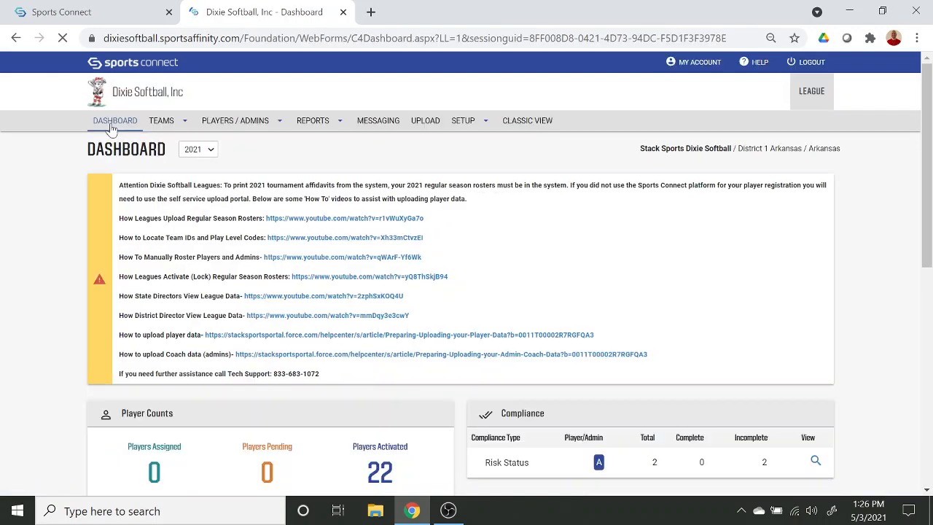
{"action": "scroll", "coordinate": [6, 297], "scroll_direction": "down", "scroll_amount": 2}
{"action": "mouse_move", "coordinate": [256, 333]}
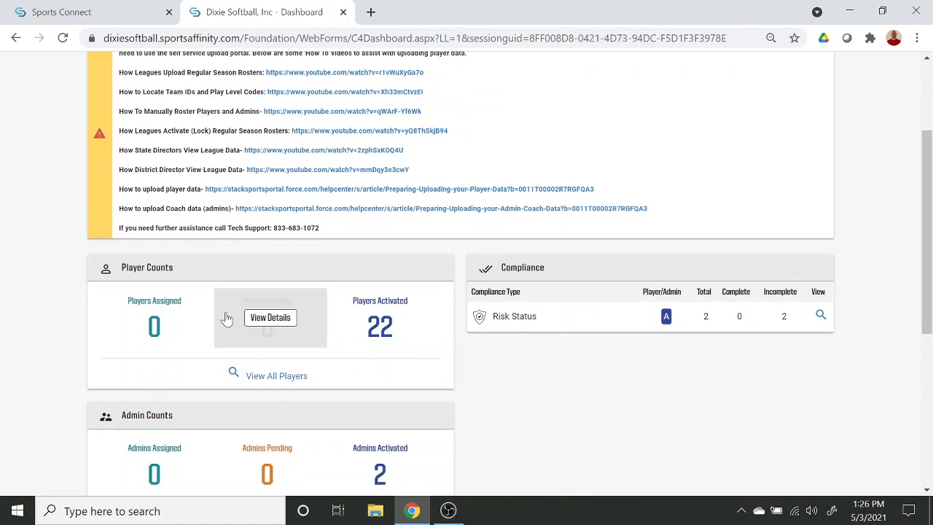
{"action": "scroll", "coordinate": [266, 335], "scroll_direction": "down", "scroll_amount": 1}
{"action": "mouse_move", "coordinate": [258, 393]}
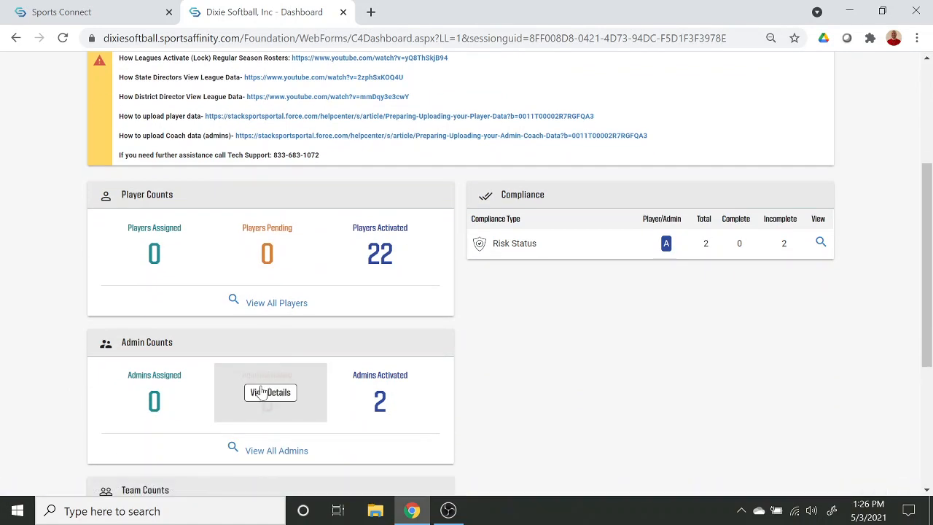
{"action": "scroll", "coordinate": [259, 401], "scroll_direction": "down", "scroll_amount": 2}
{"action": "mouse_move", "coordinate": [259, 434]}
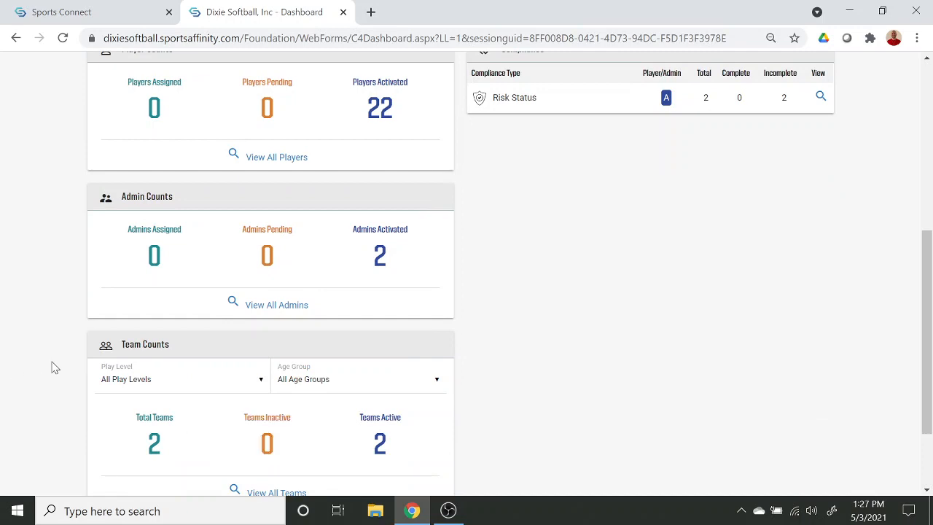
{"action": "scroll", "coordinate": [52, 367], "scroll_direction": "up", "scroll_amount": 1}
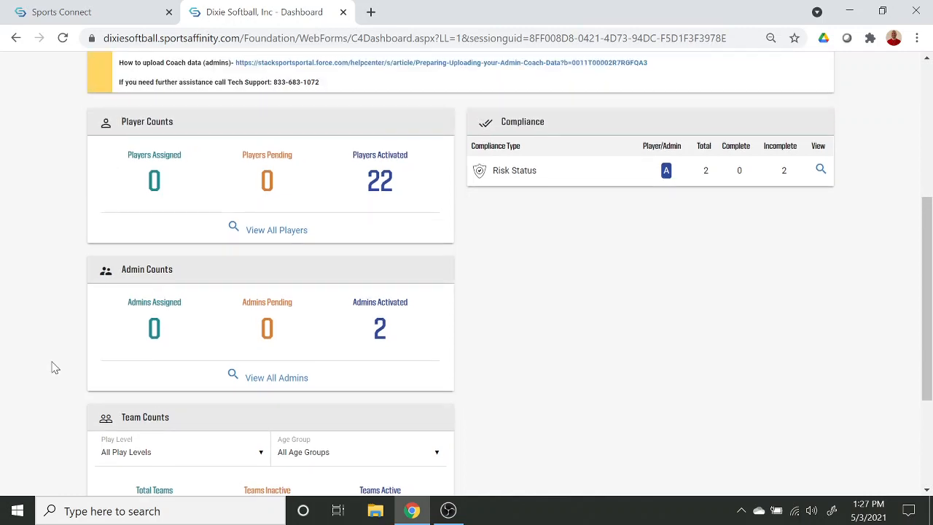
{"action": "scroll", "coordinate": [52, 366], "scroll_direction": "up", "scroll_amount": 1}
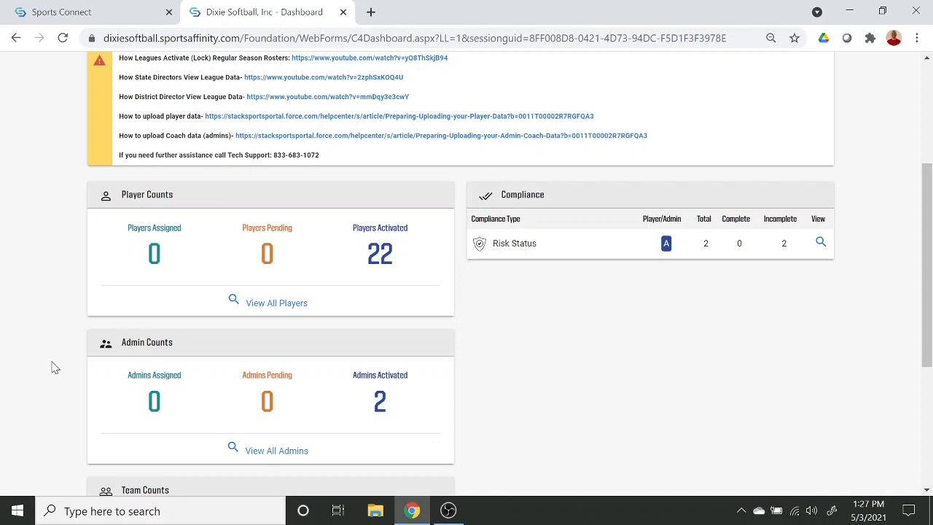
{"action": "scroll", "coordinate": [55, 366], "scroll_direction": "up", "scroll_amount": 1}
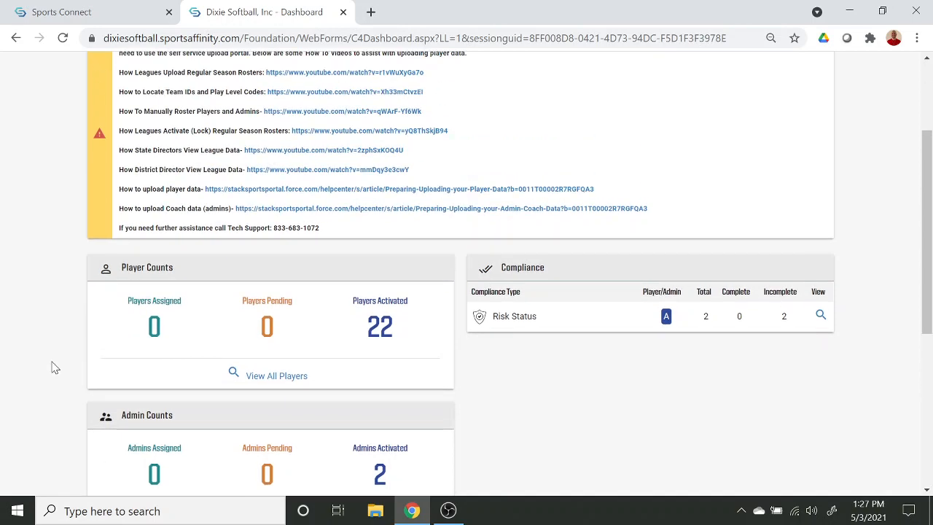
{"action": "scroll", "coordinate": [65, 341], "scroll_direction": "up", "scroll_amount": 2}
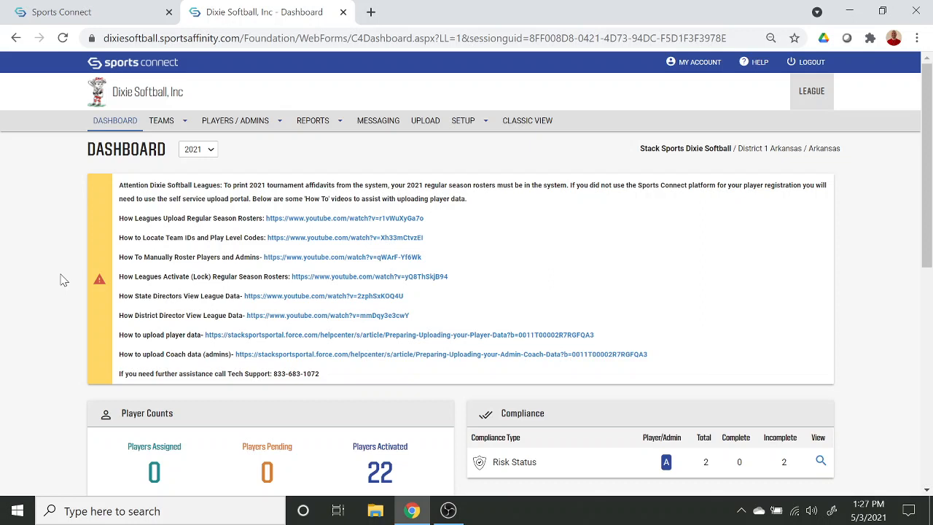
- Start creating a new team with team level Tournament, gender Girls and age group SweeTees
{"action": "mouse_move", "coordinate": [164, 125]}
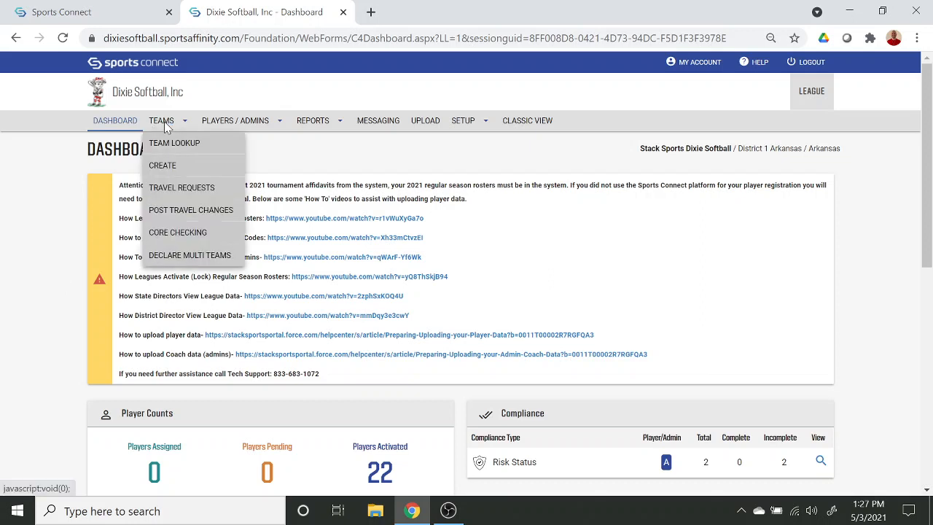
{"action": "left_click", "coordinate": [210, 169]}
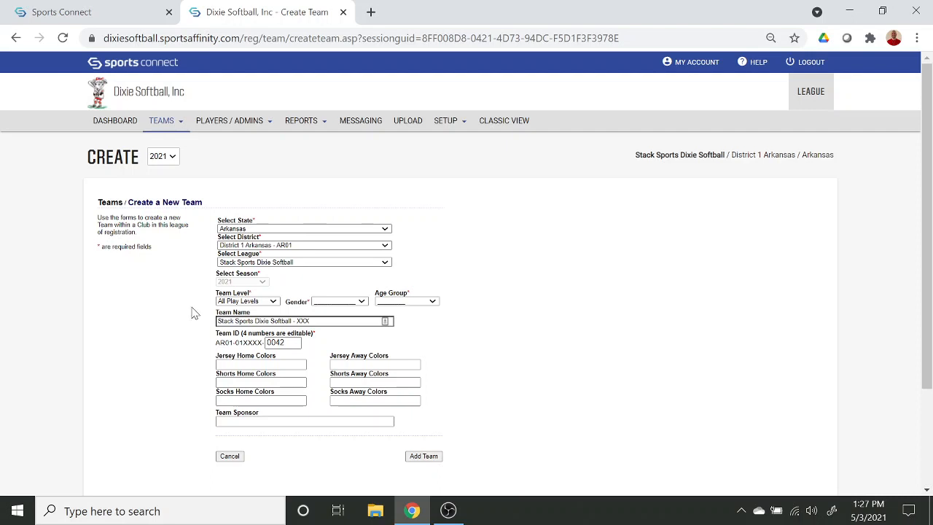
{"action": "left_click", "coordinate": [274, 302]}
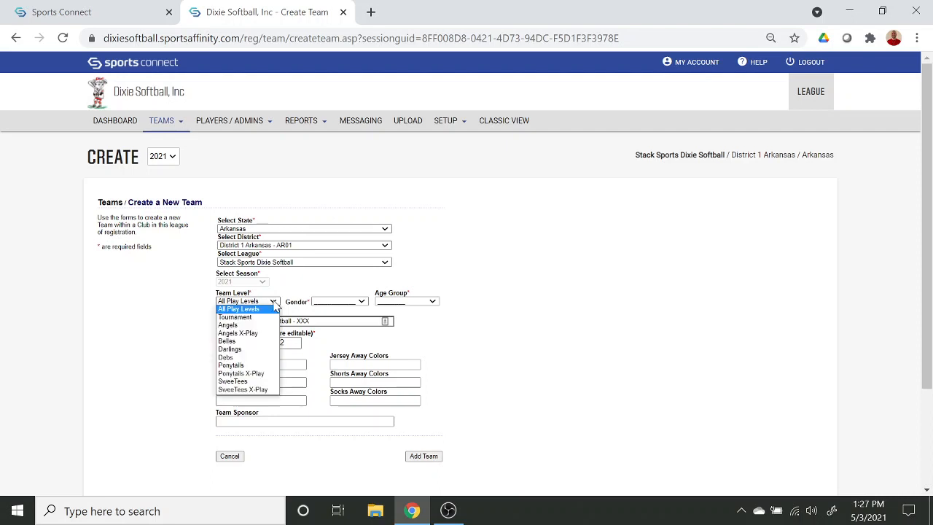
{"action": "left_click", "coordinate": [248, 317]}
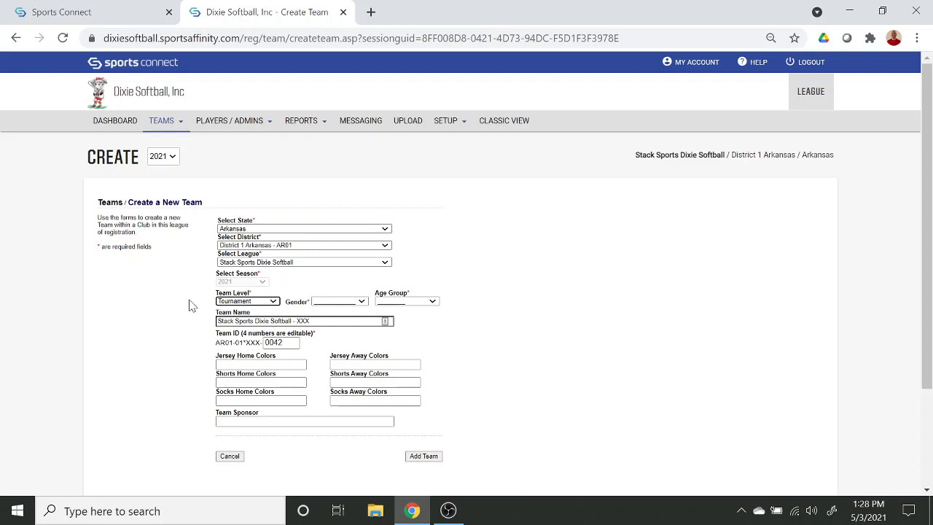
{"action": "left_click", "coordinate": [347, 304]}
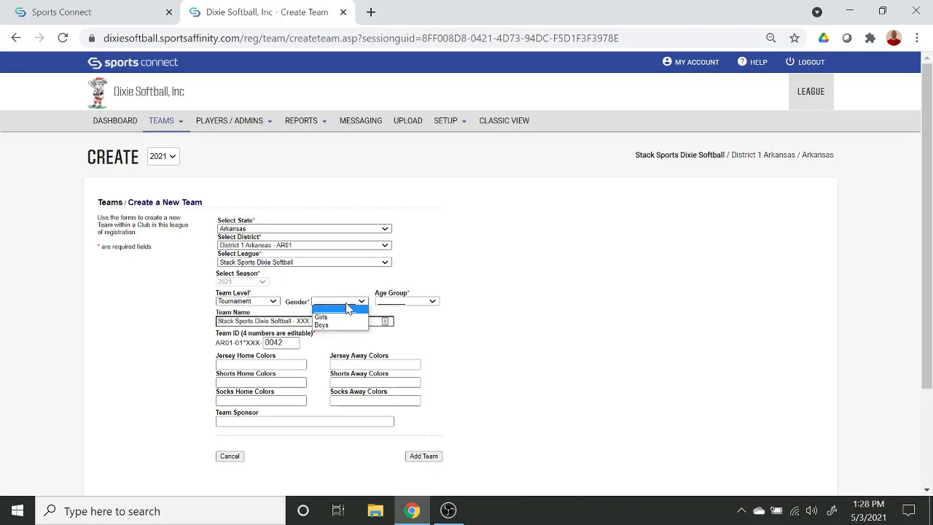
{"action": "left_click", "coordinate": [334, 317]}
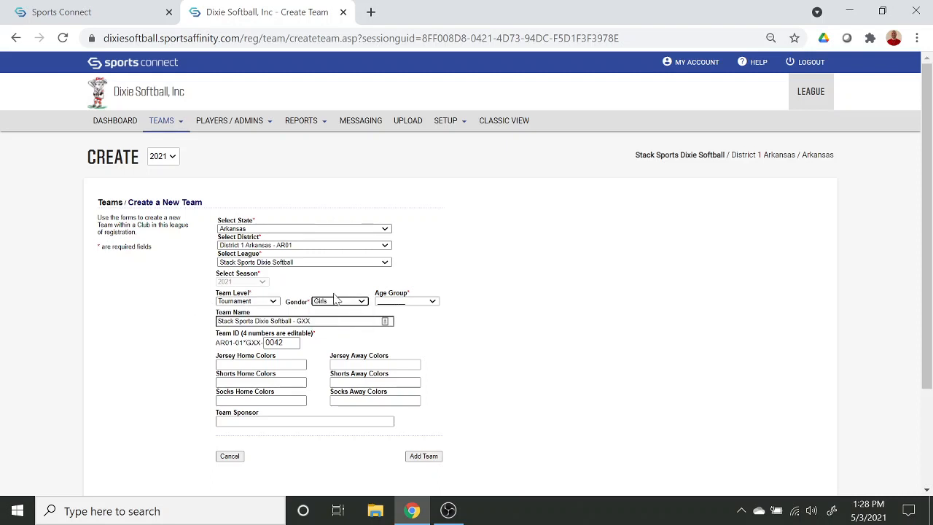
{"action": "left_click", "coordinate": [432, 302]}
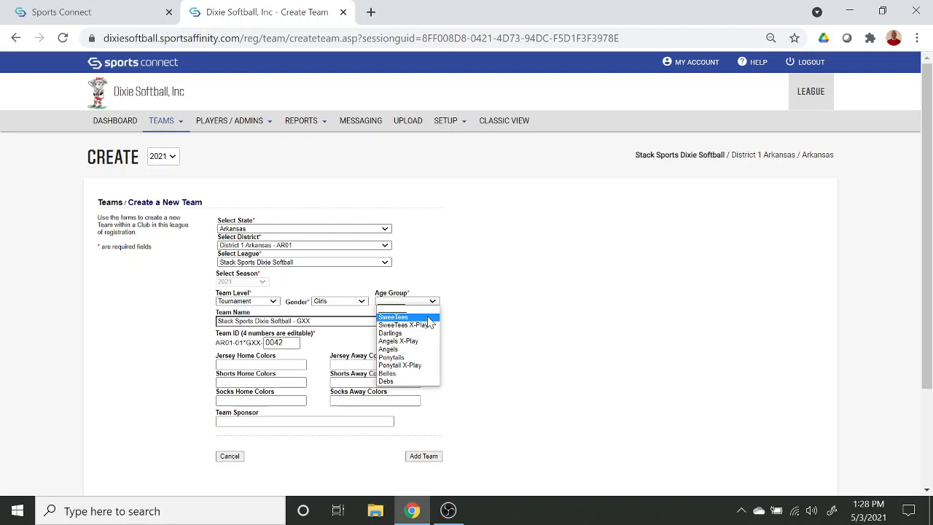
{"action": "left_click", "coordinate": [474, 322]}
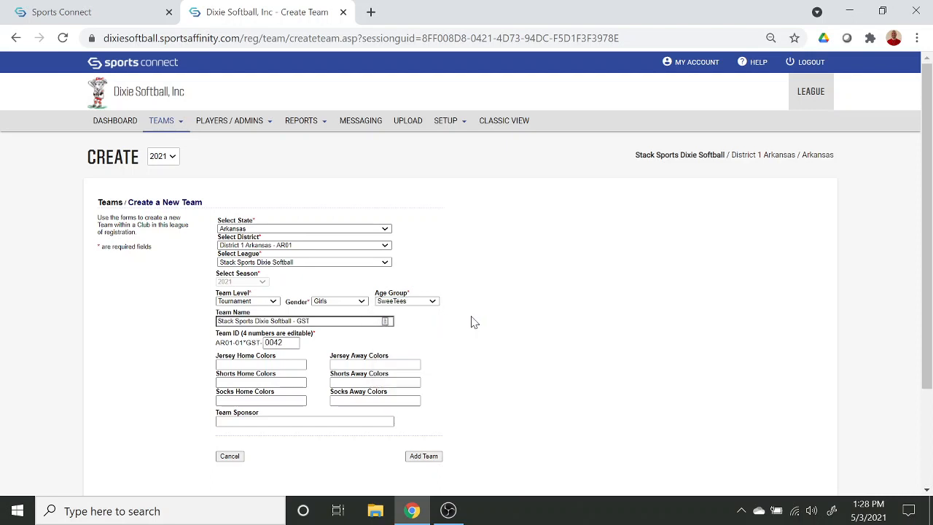
- Replace the default team name with "SweeTees Tournament Team" and add the team
{"action": "left_click", "coordinate": [234, 321]}
{"action": "left_click_drag", "start_coordinate": [235, 321], "coordinate": [255, 321]}
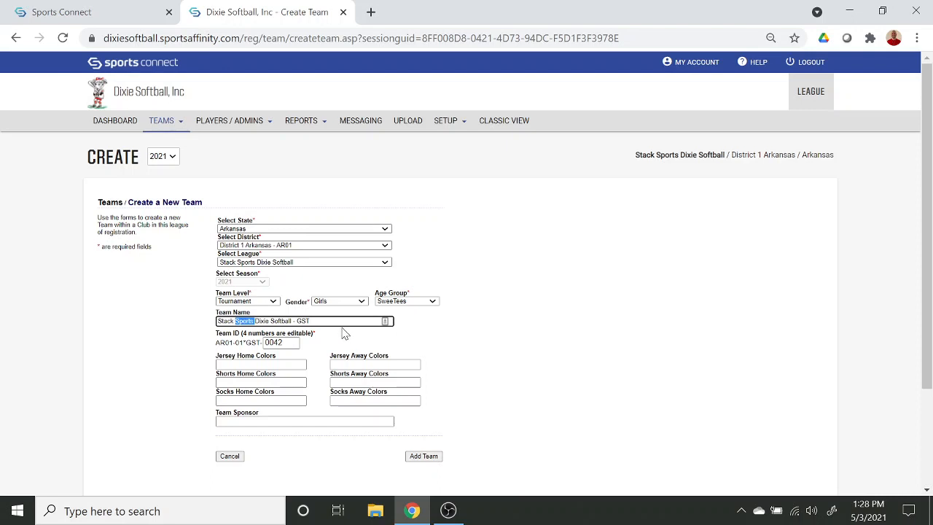
{"action": "left_click_drag", "start_coordinate": [343, 322], "coordinate": [4, 318]}
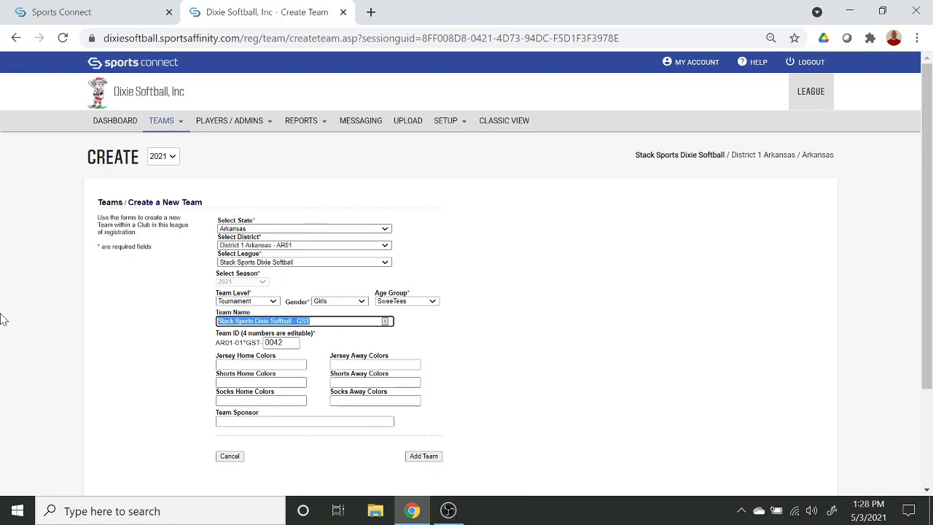
{"action": "key", "text": "BackSpace"}
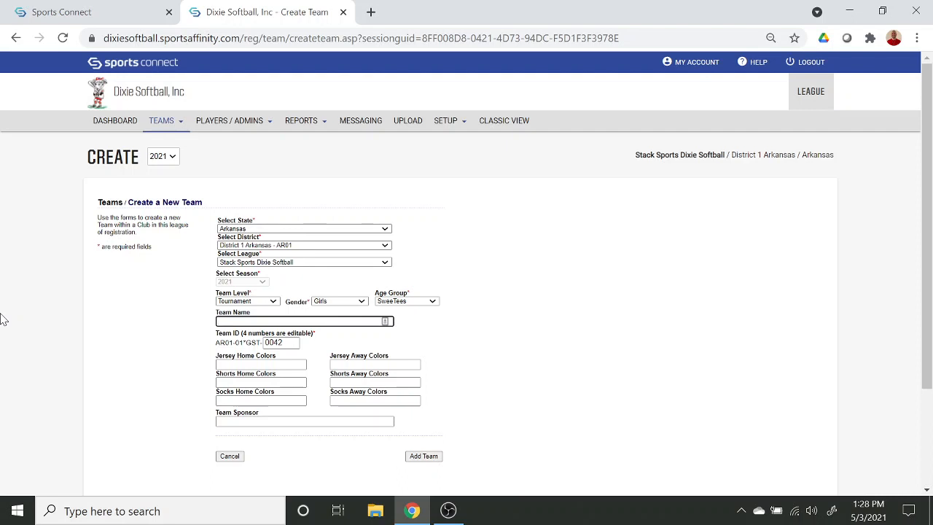
{"action": "type", "text": "SweeTees Tournament Team"}
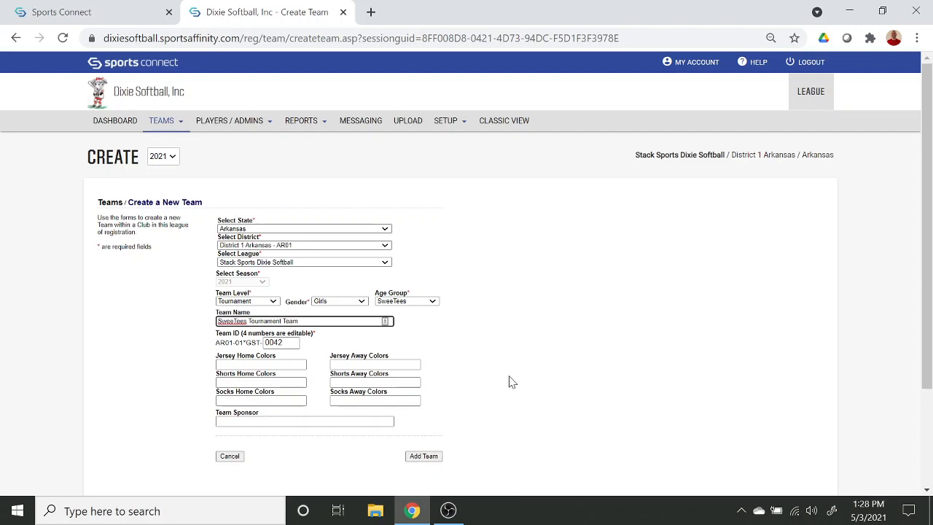
{"action": "left_click", "coordinate": [424, 456]}
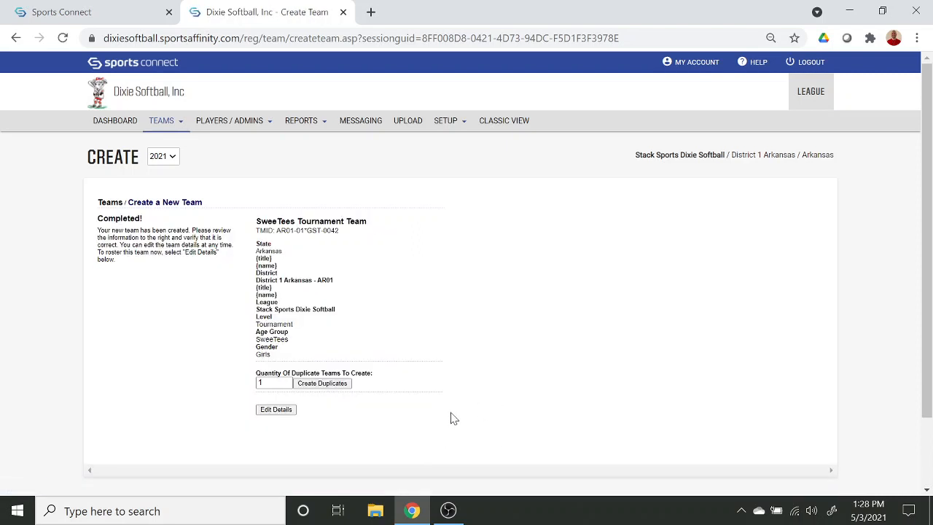
- Open the new tournament team's details and go to its player rostering page
{"action": "left_click", "coordinate": [277, 412]}
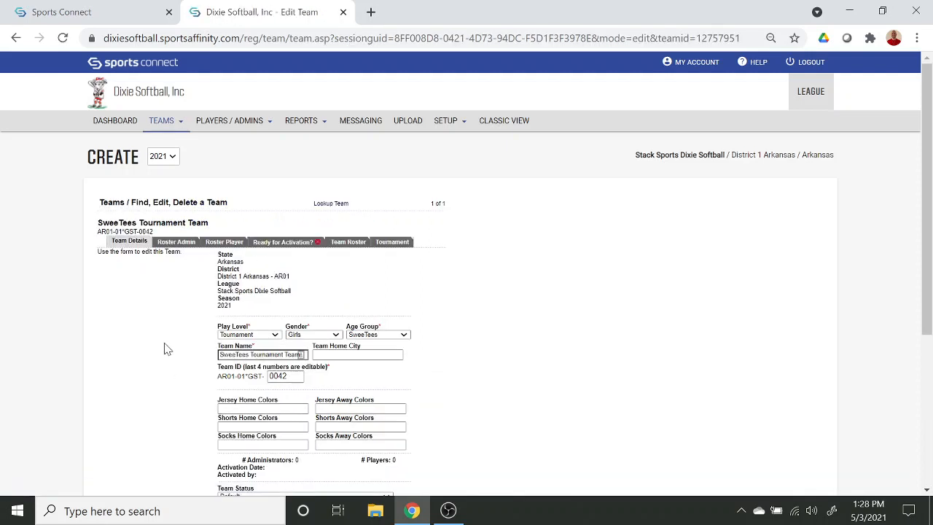
{"action": "scroll", "coordinate": [164, 348], "scroll_direction": "down", "scroll_amount": 1}
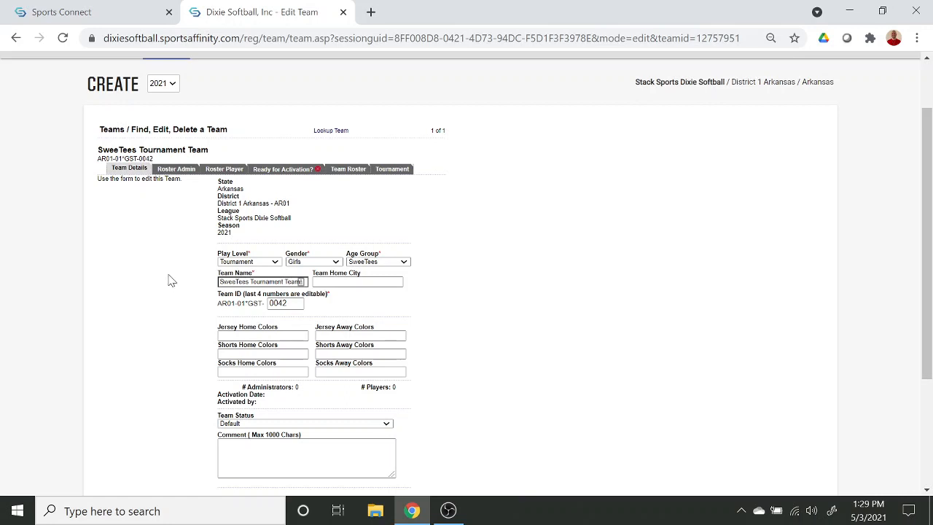
{"action": "left_click", "coordinate": [216, 172]}
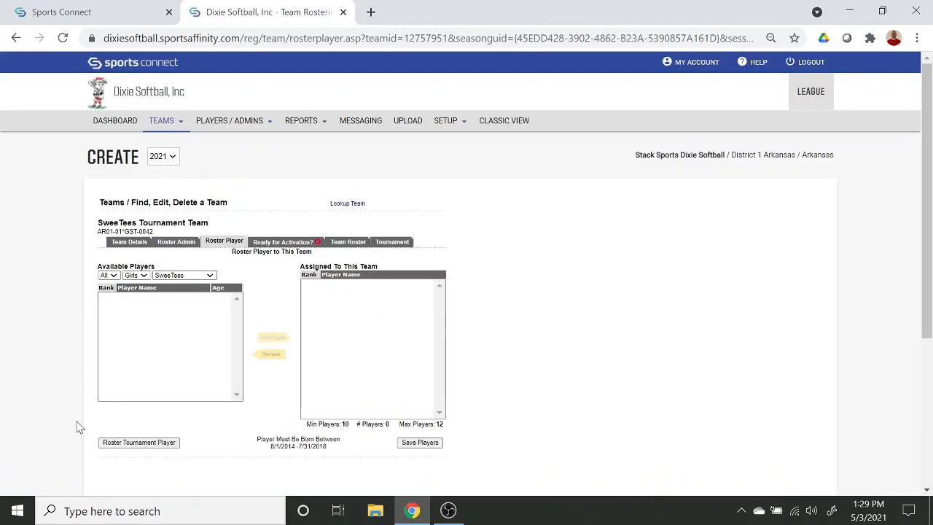
- Look up tournament players with a blank last-name search and roster the first listed player to the SweeTees Tournament Team
{"action": "left_click", "coordinate": [135, 446]}
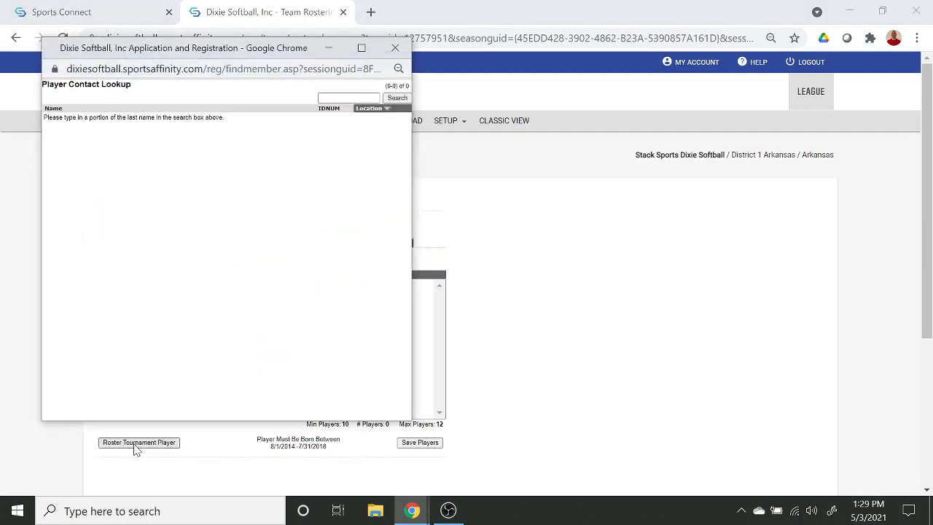
{"action": "left_click_drag", "start_coordinate": [306, 55], "coordinate": [268, 62]}
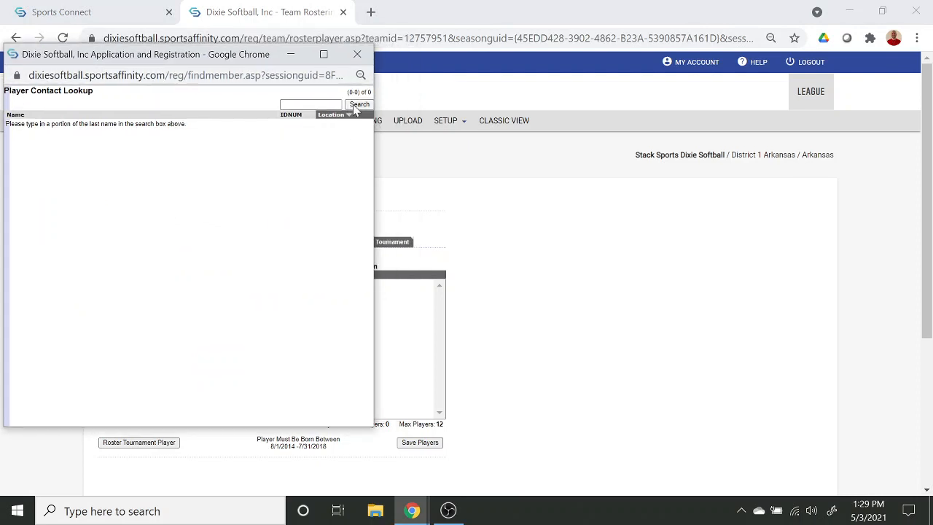
{"action": "left_click", "coordinate": [358, 105]}
{"action": "left_click", "coordinate": [356, 103]}
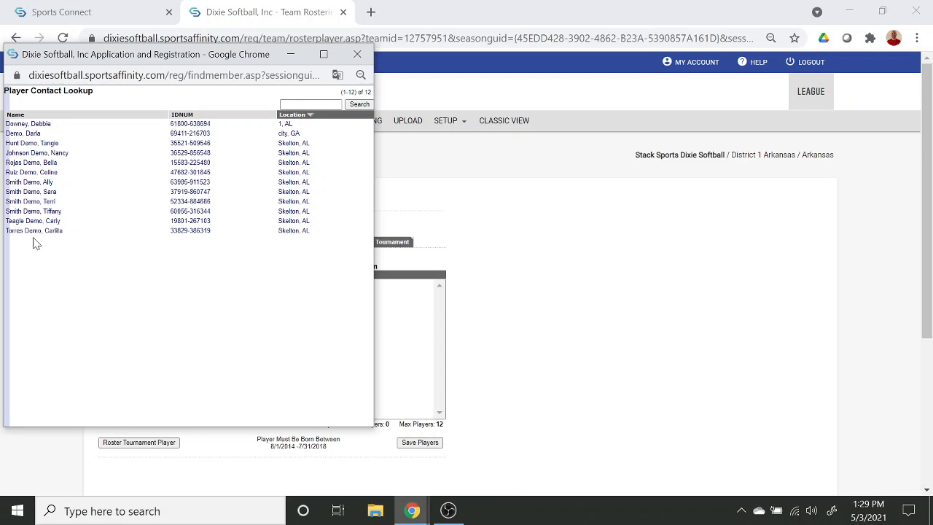
{"action": "left_click", "coordinate": [46, 125]}
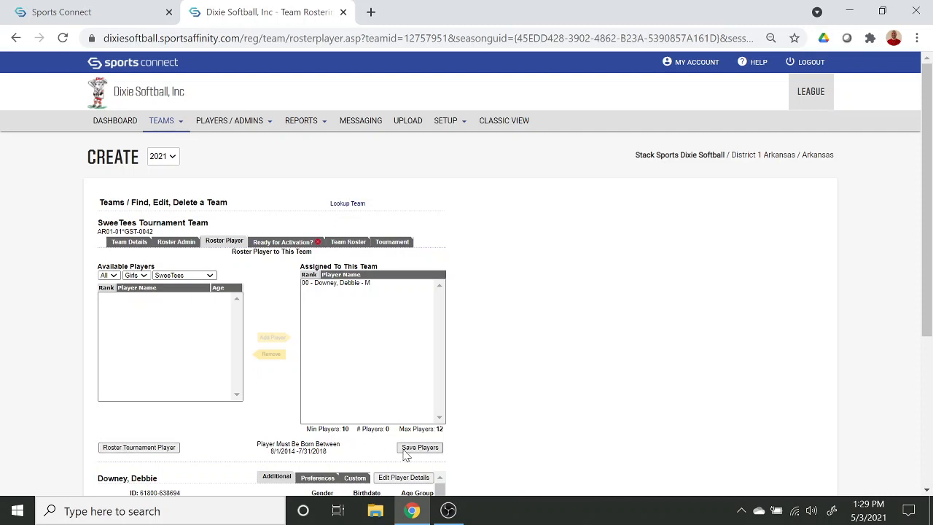
- Roster the second and third players from the unfiltered player contact lookup to the tournament team, one lookup per player
{"action": "left_click", "coordinate": [154, 452]}
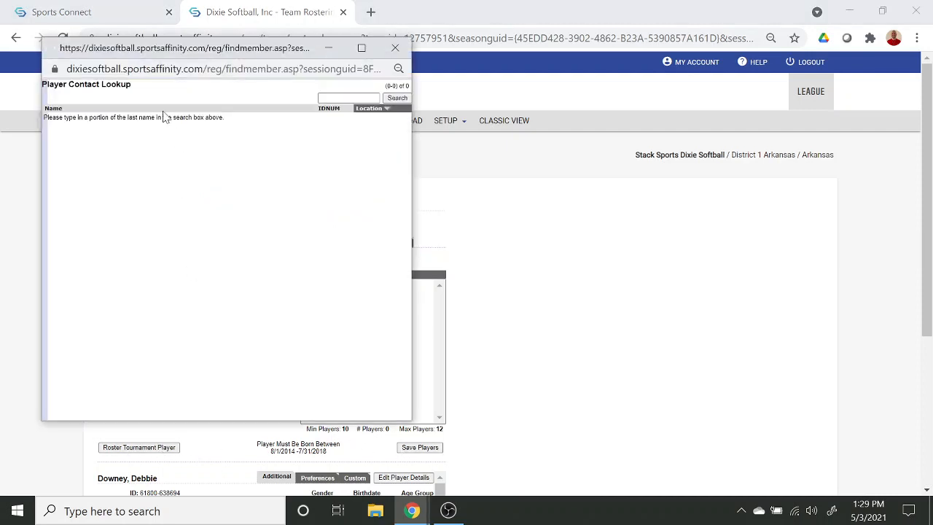
{"action": "left_click", "coordinate": [395, 98]}
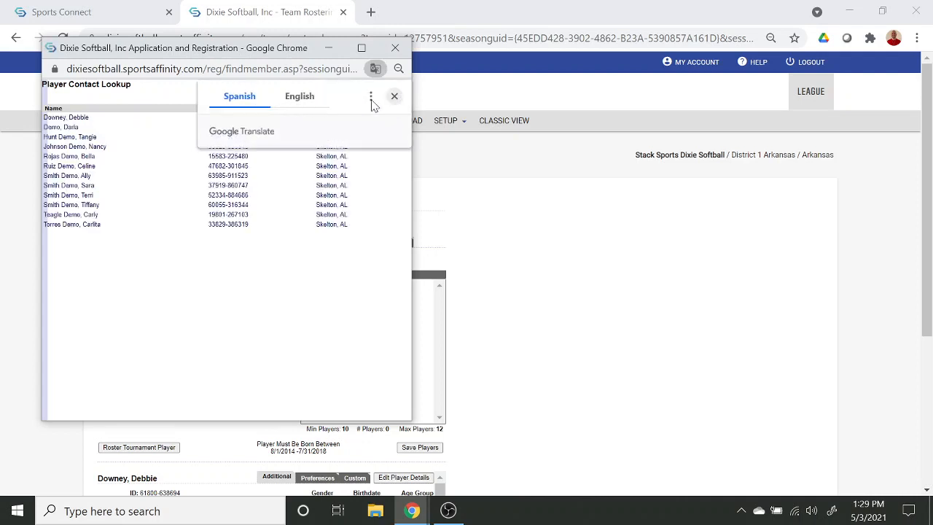
{"action": "left_click", "coordinate": [394, 97]}
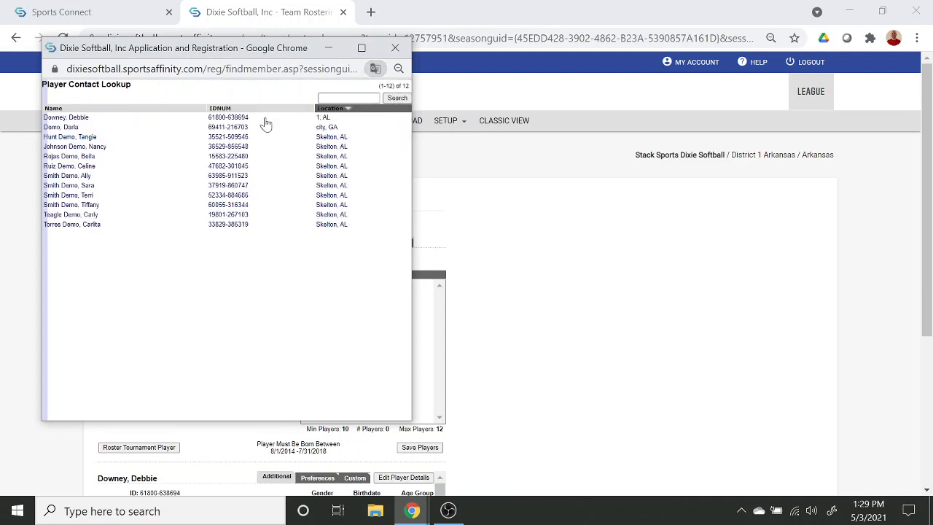
{"action": "left_click", "coordinate": [59, 129]}
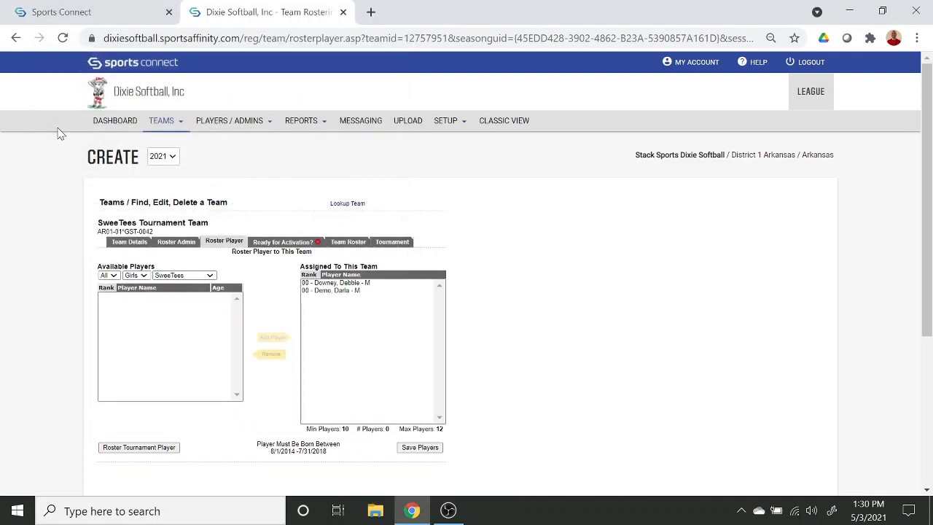
{"action": "left_click", "coordinate": [121, 449]}
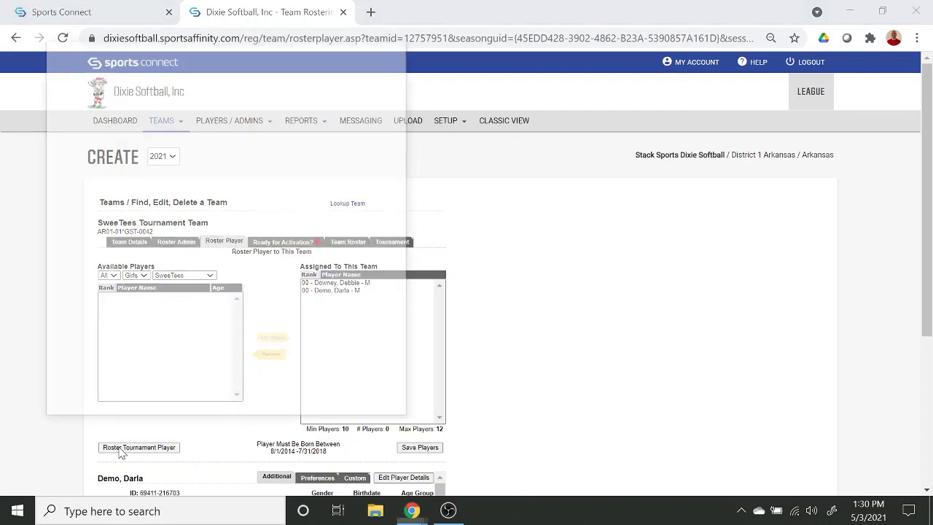
{"action": "left_click", "coordinate": [399, 100]}
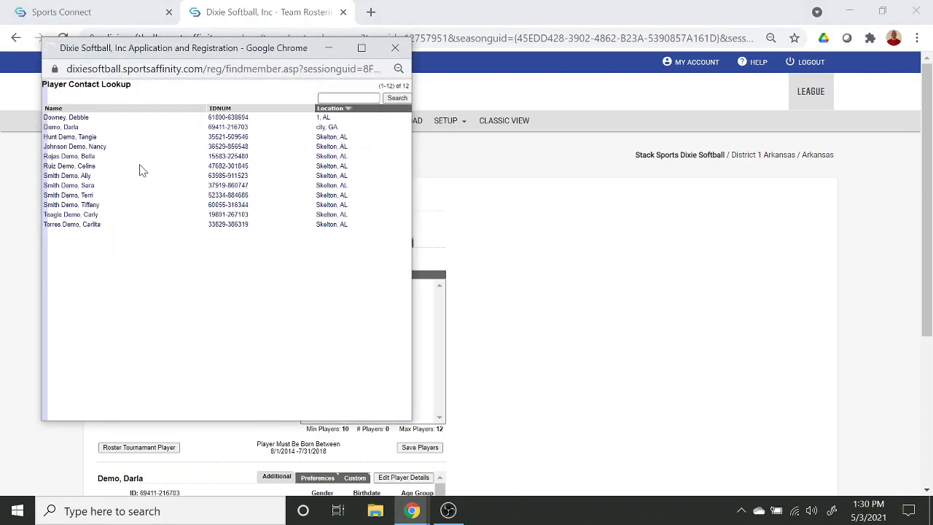
{"action": "left_click", "coordinate": [394, 97]}
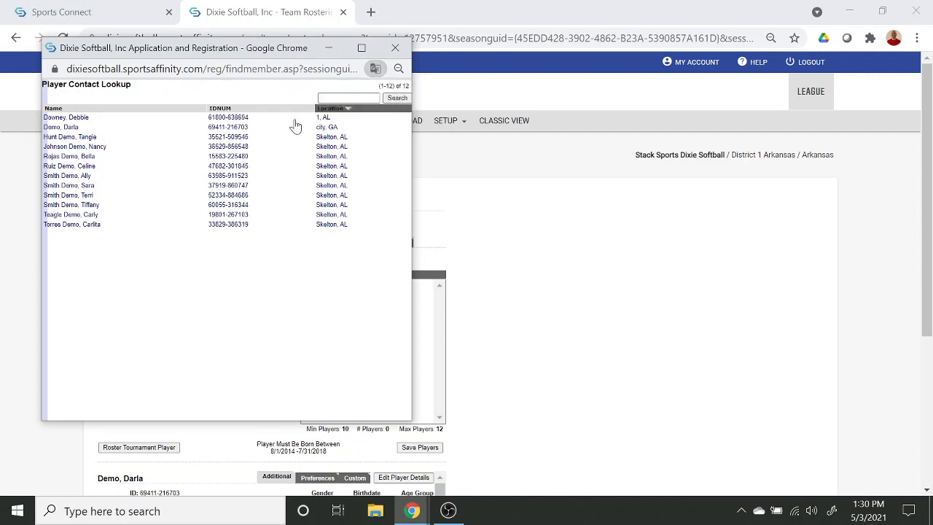
{"action": "left_click", "coordinate": [65, 137]}
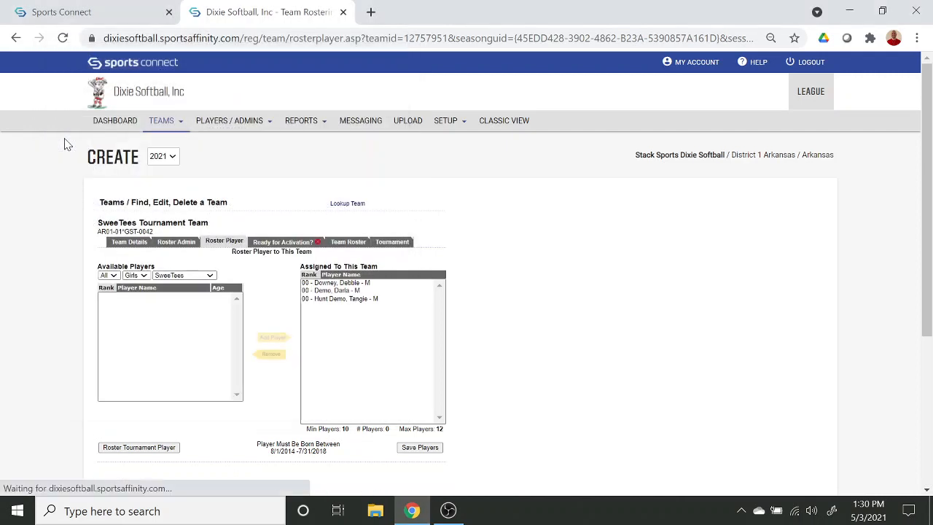
- Assign the fourth and fifth players in the unfiltered contact lookup to the tournament team, reopening the lookup for each
{"action": "scroll", "coordinate": [125, 428], "scroll_direction": "down", "scroll_amount": 1}
{"action": "left_click", "coordinate": [133, 373]}
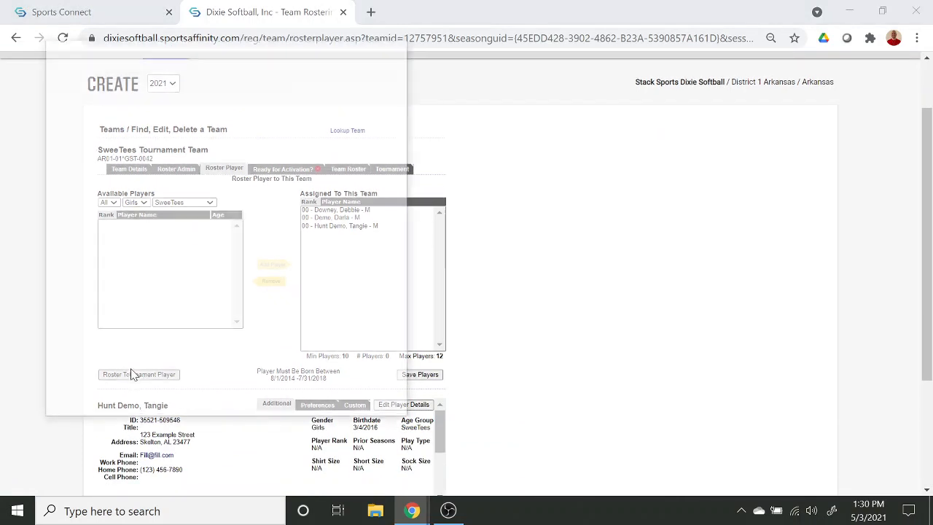
{"action": "left_click", "coordinate": [397, 100]}
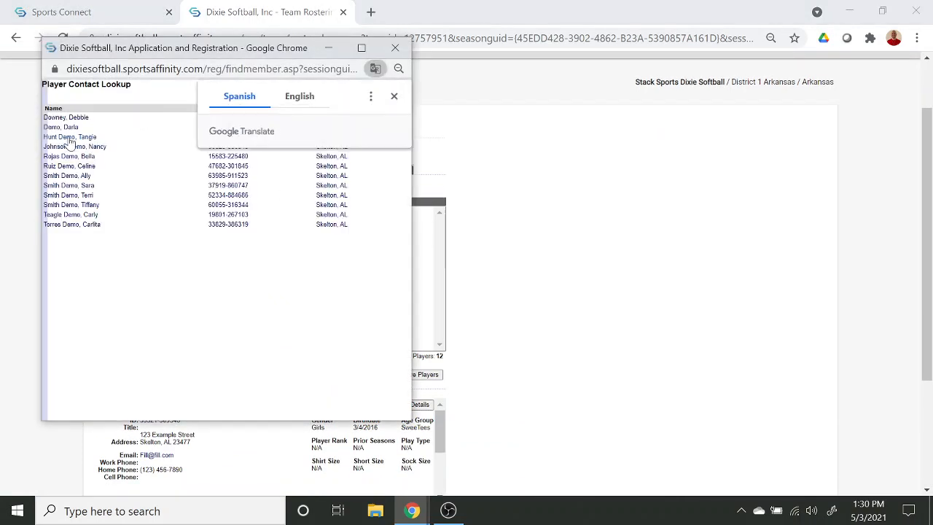
{"action": "left_click", "coordinate": [67, 148]}
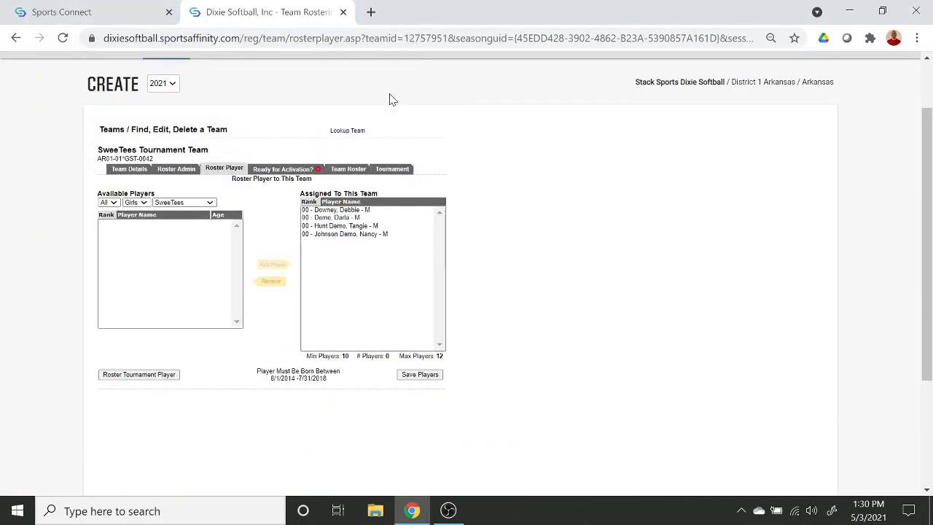
{"action": "left_click", "coordinate": [153, 375]}
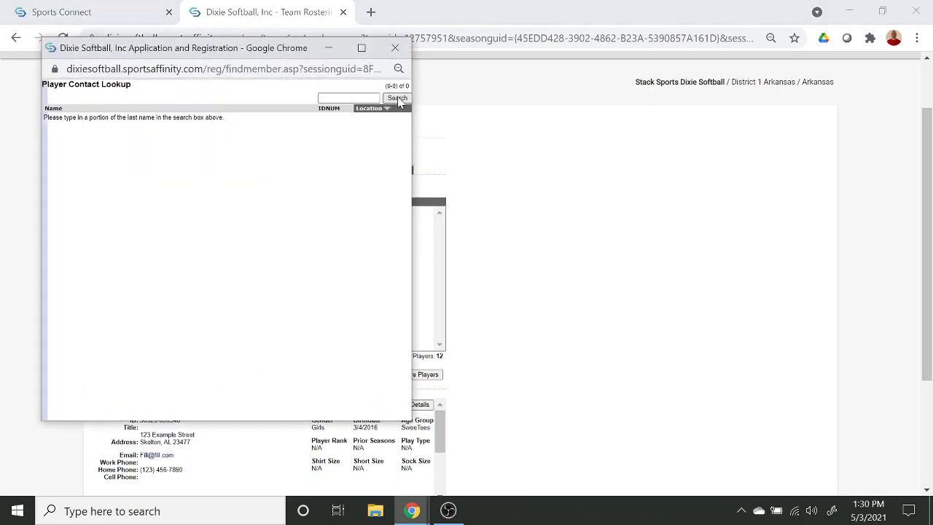
{"action": "left_click", "coordinate": [397, 99]}
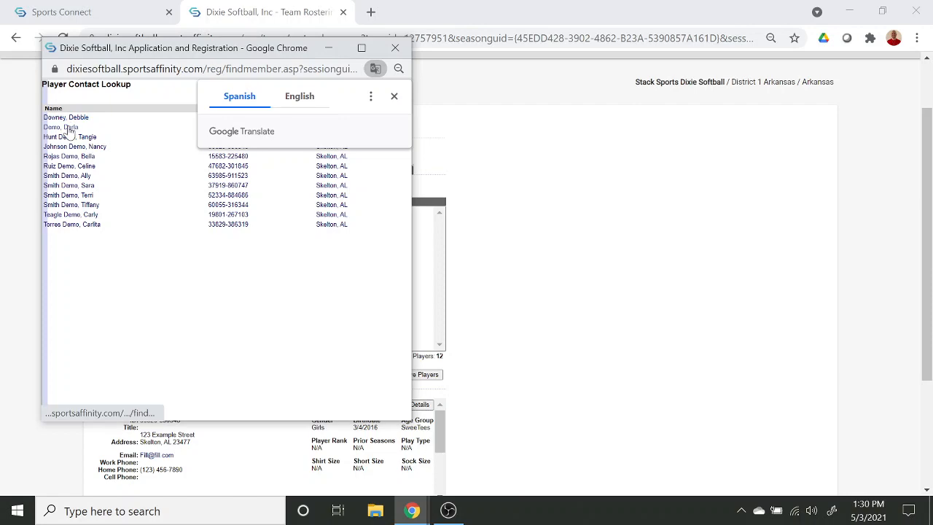
{"action": "left_click", "coordinate": [69, 156]}
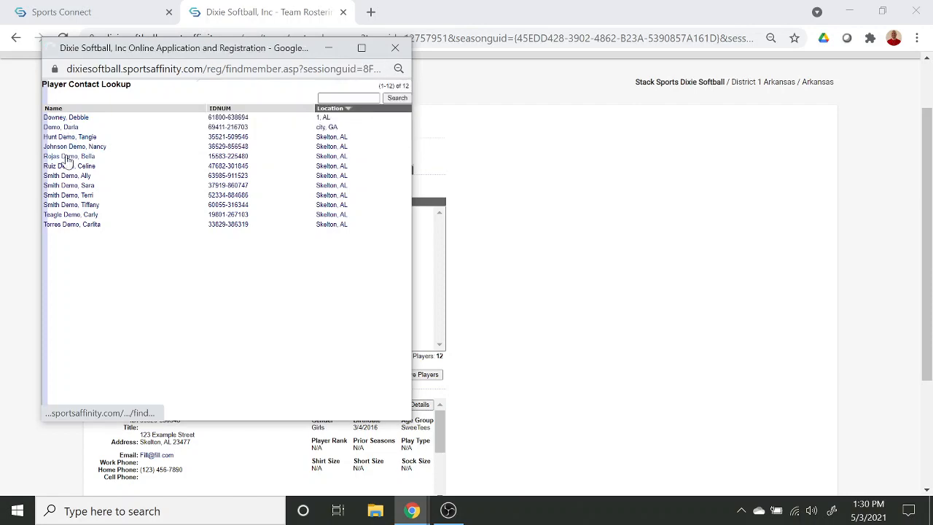
- Roster the sixth and seventh players listed in the unfiltered contact lookup as tournament players on the team
{"action": "left_click", "coordinate": [151, 375]}
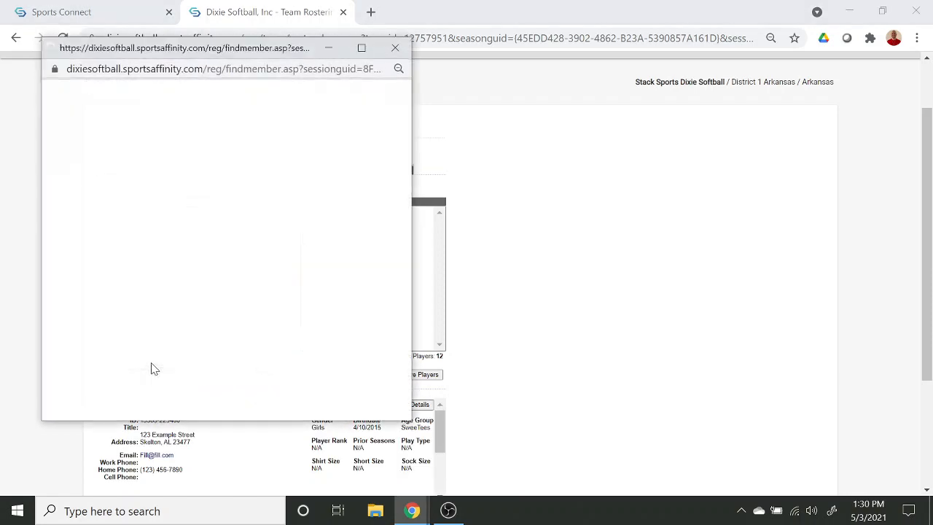
{"action": "left_click", "coordinate": [399, 98]}
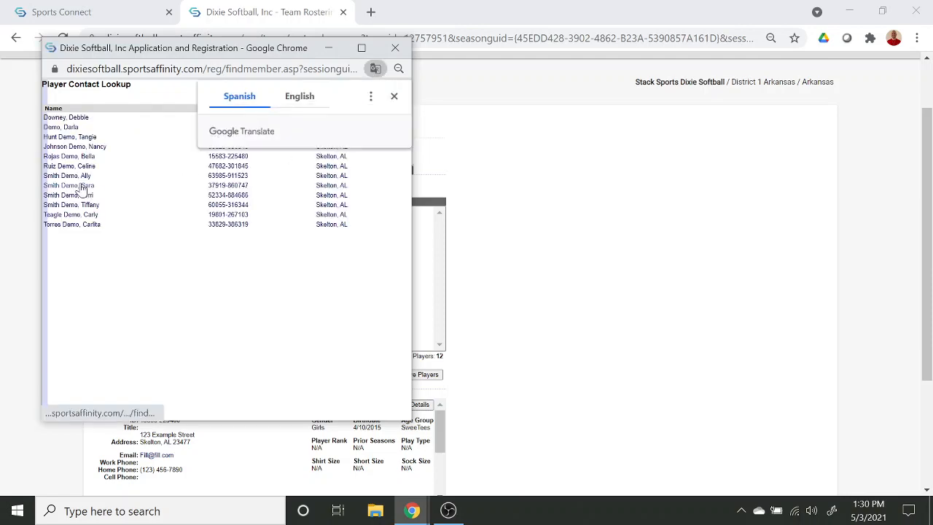
{"action": "left_click", "coordinate": [73, 166]}
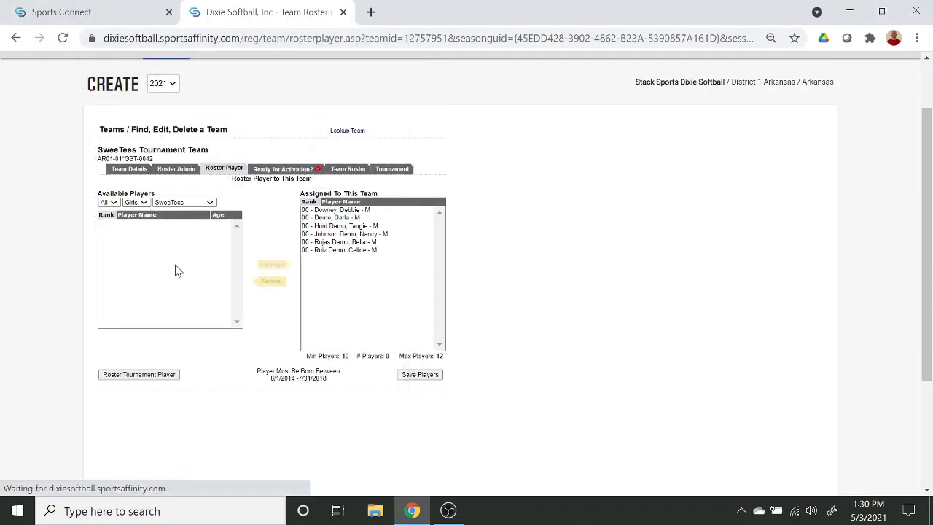
{"action": "left_click", "coordinate": [138, 375]}
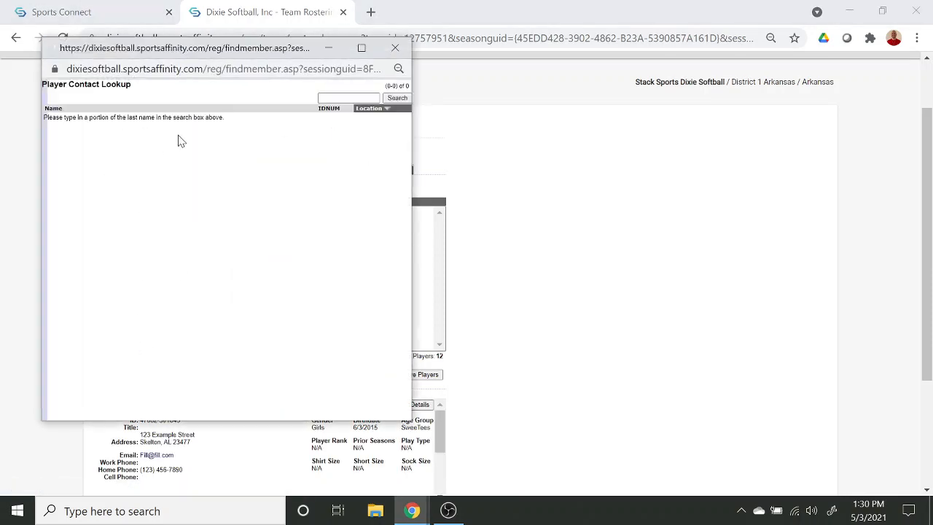
{"action": "left_click", "coordinate": [389, 100]}
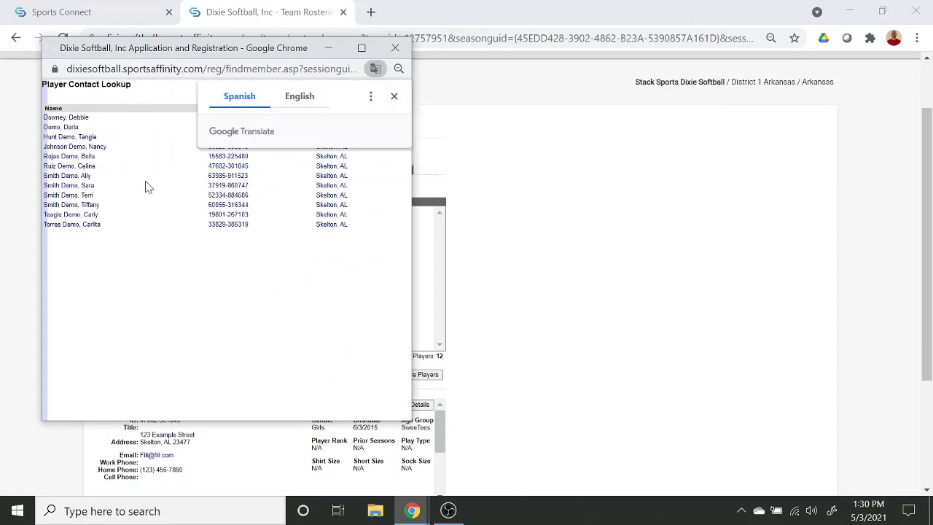
{"action": "left_click", "coordinate": [77, 177]}
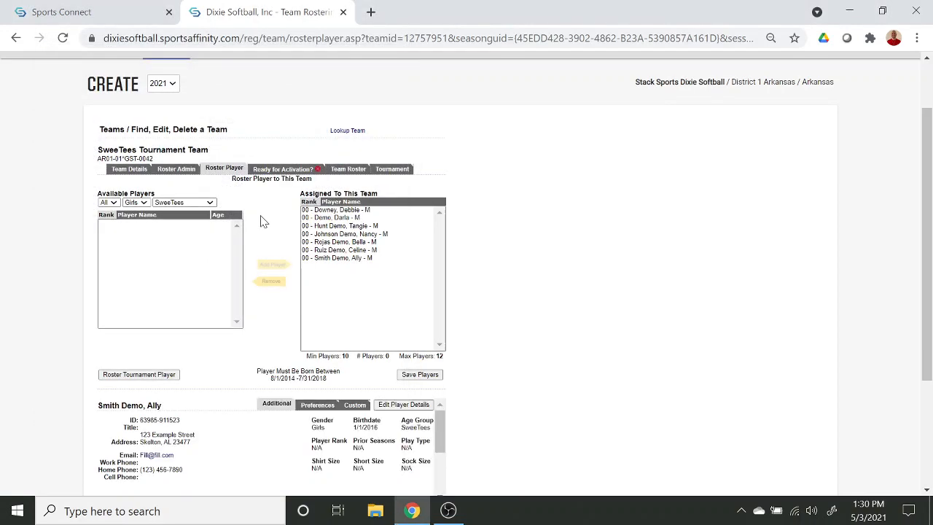
- Add the eighth and ninth players from the unfiltered contact lookup to the tournament team's assigned players
{"action": "left_click", "coordinate": [135, 375]}
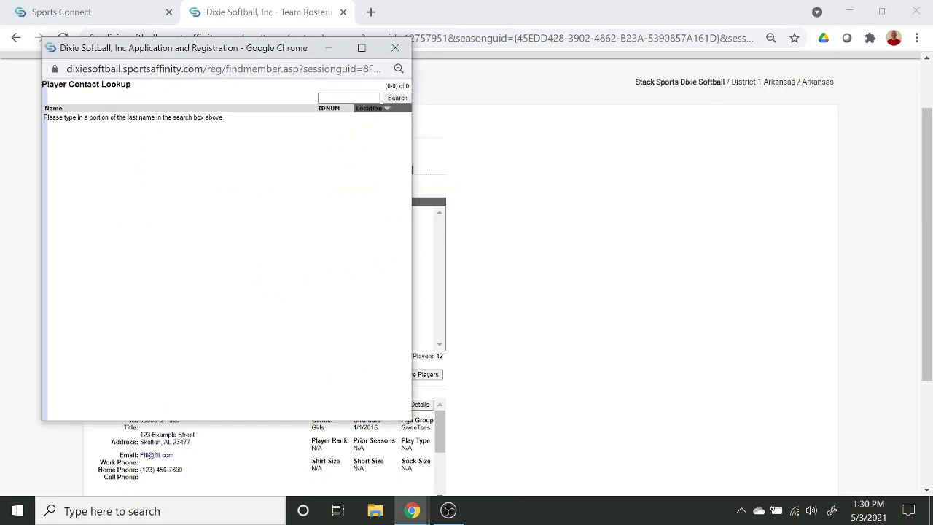
{"action": "left_click", "coordinate": [397, 98]}
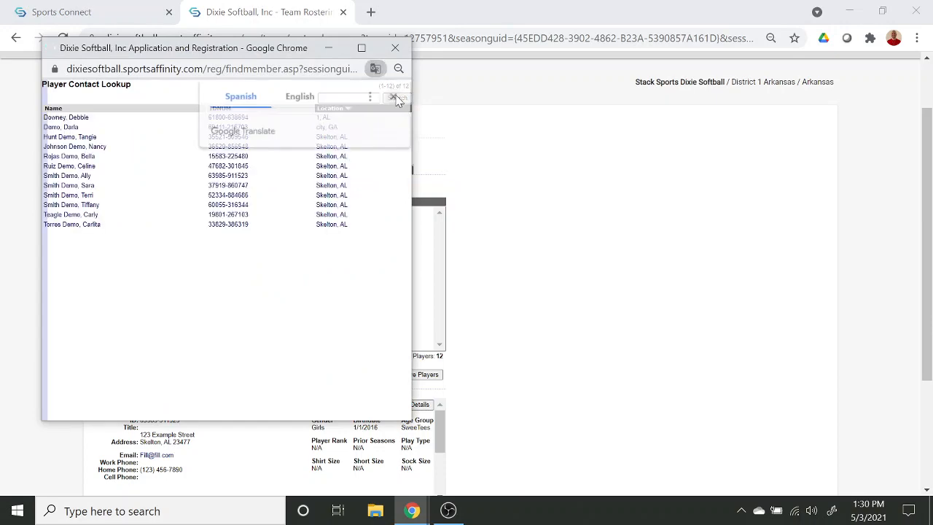
{"action": "left_click", "coordinate": [72, 186]}
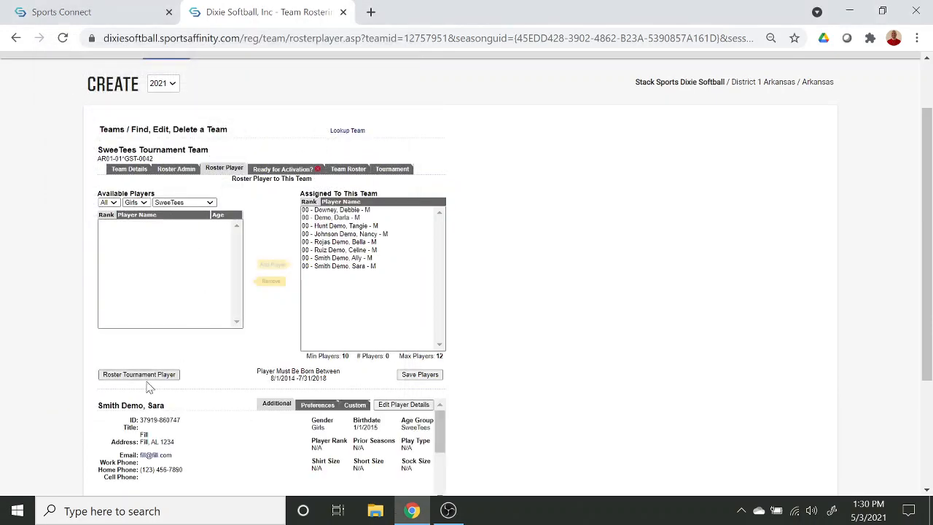
{"action": "left_click", "coordinate": [136, 376]}
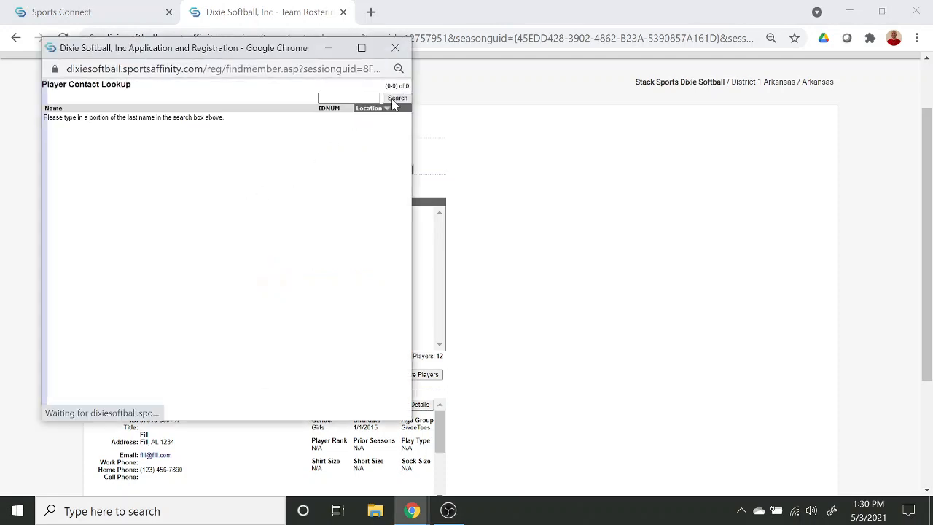
{"action": "left_click", "coordinate": [395, 101]}
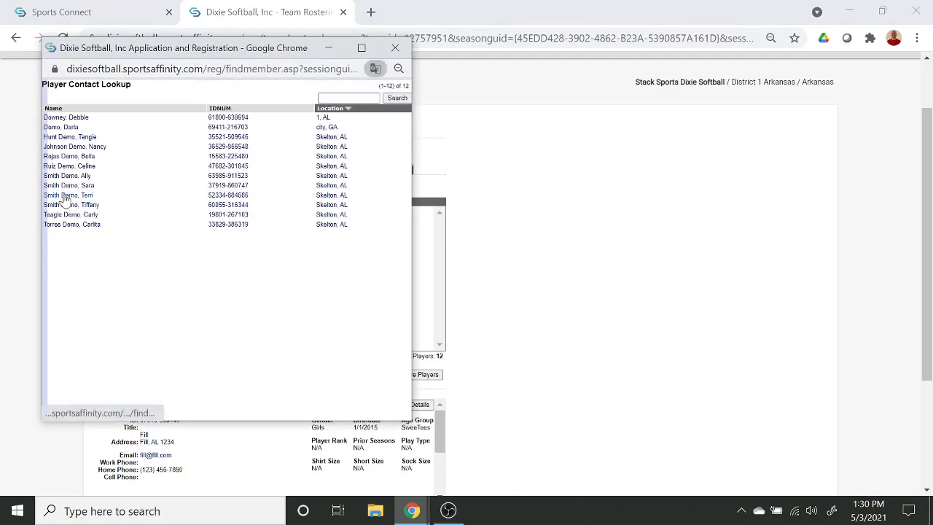
{"action": "left_click", "coordinate": [219, 195]}
- Add the tenth and eleventh players from the unfiltered contact lookup to the tournament team's assigned players
{"action": "left_click", "coordinate": [127, 375]}
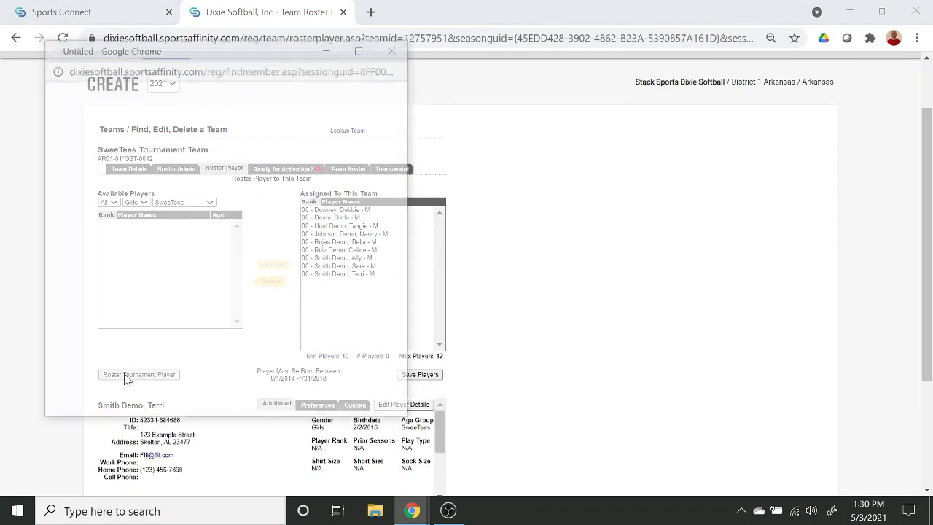
{"action": "left_click", "coordinate": [394, 99]}
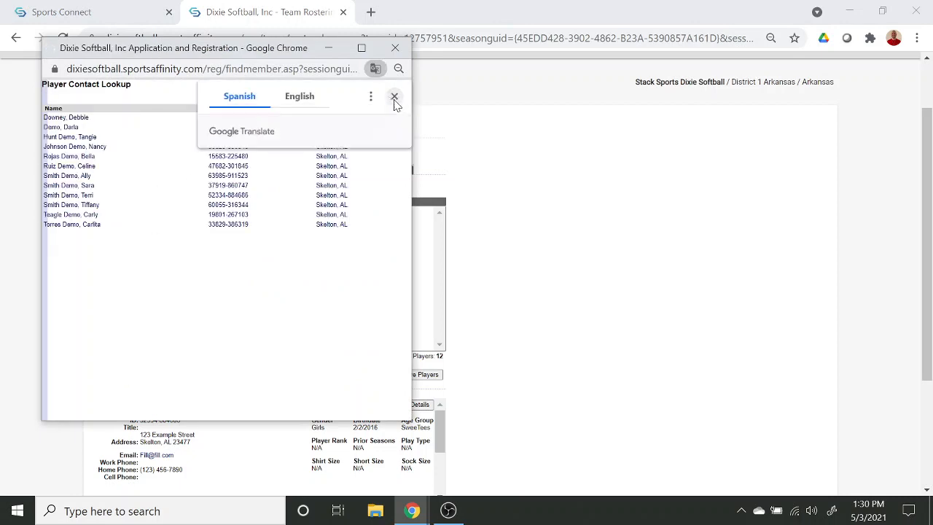
{"action": "left_click", "coordinate": [66, 205]}
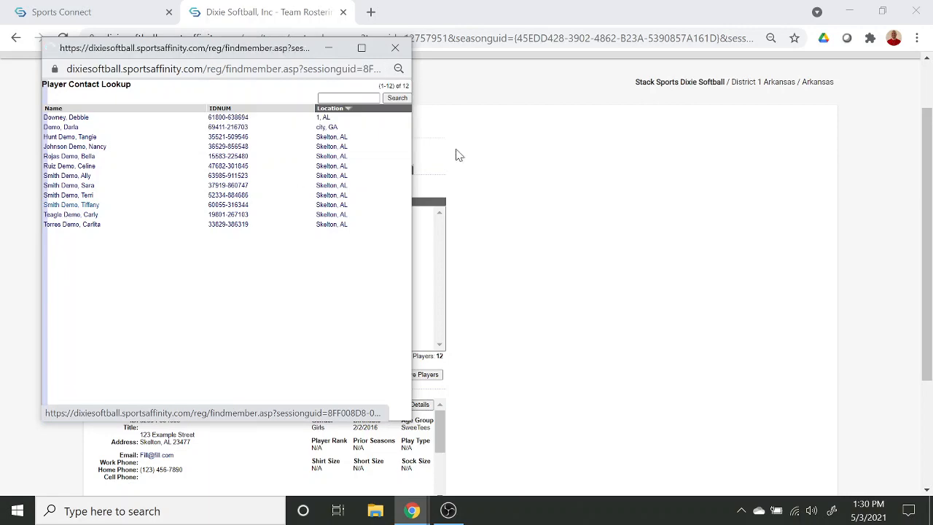
{"action": "left_click", "coordinate": [154, 376]}
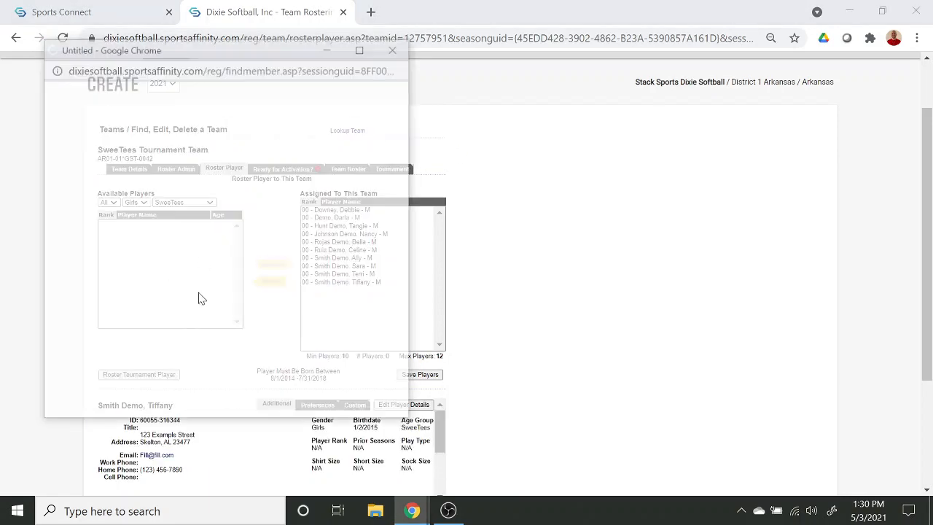
{"action": "left_click", "coordinate": [392, 109]}
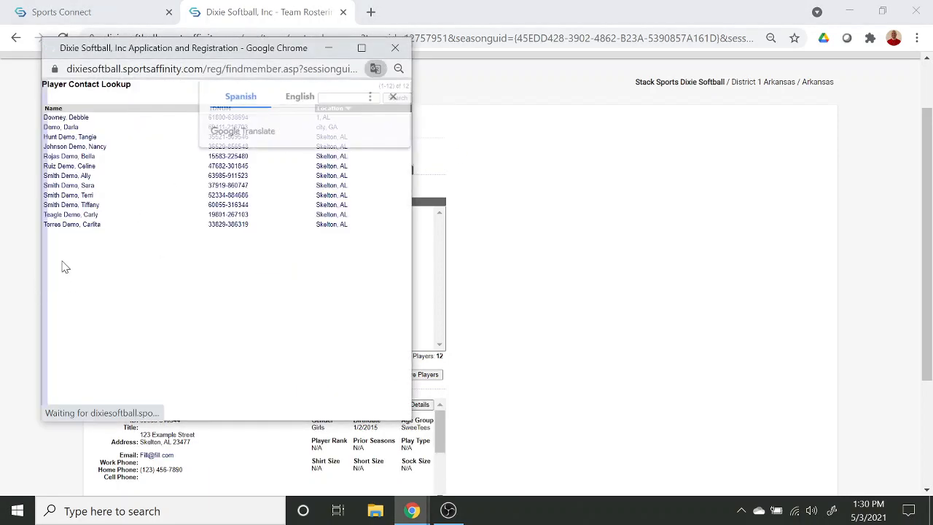
{"action": "left_click", "coordinate": [70, 216]}
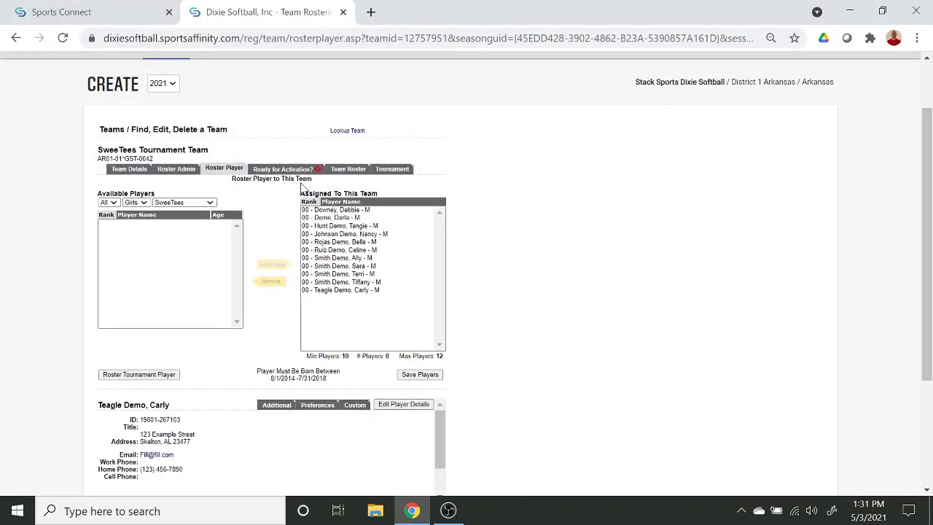
- Roster the twelfth player from the unfiltered contact lookup on the tournament team and save the assigned players
{"action": "left_click", "coordinate": [157, 376]}
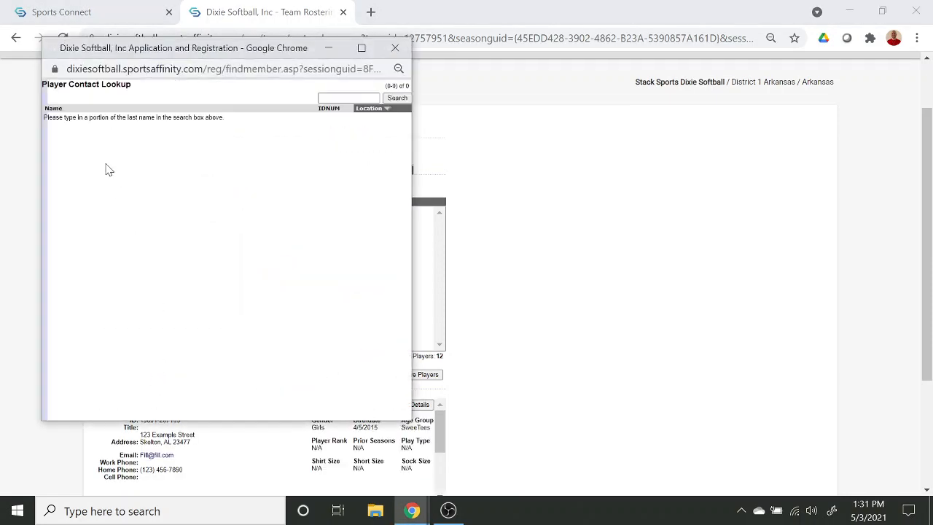
{"action": "left_click", "coordinate": [368, 109]}
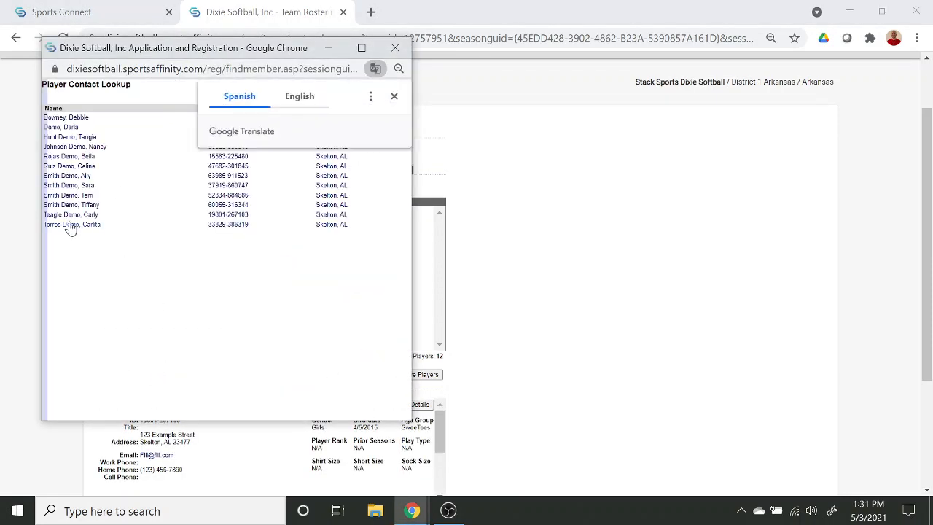
{"action": "left_click", "coordinate": [71, 225]}
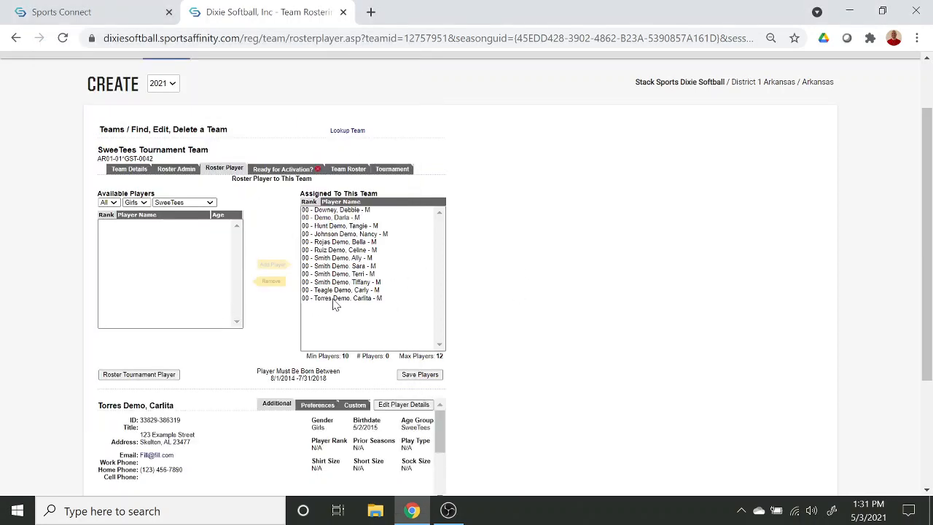
{"action": "left_click", "coordinate": [413, 375]}
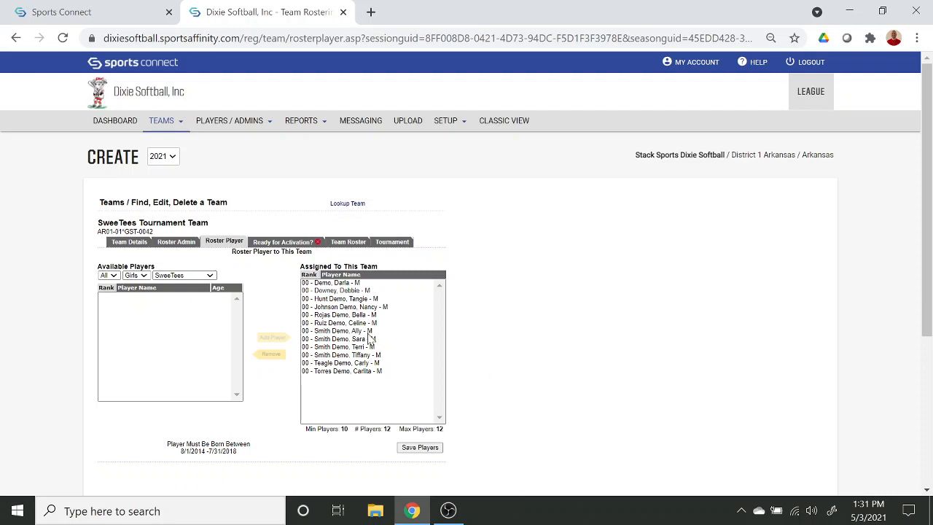
- Search the team's available administrators for "demo", assign the matching administrator as Manager and save the administrators
{"action": "left_click", "coordinate": [179, 248]}
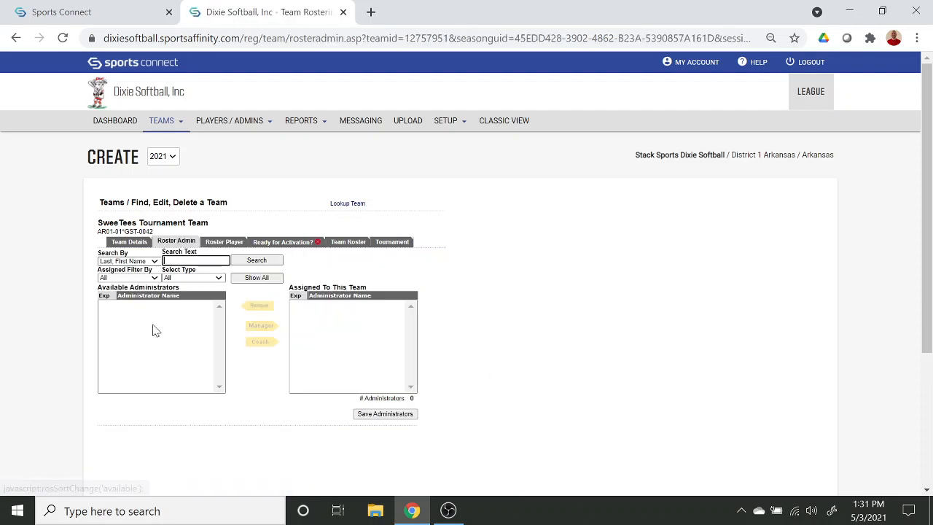
{"action": "left_click", "coordinate": [153, 325]}
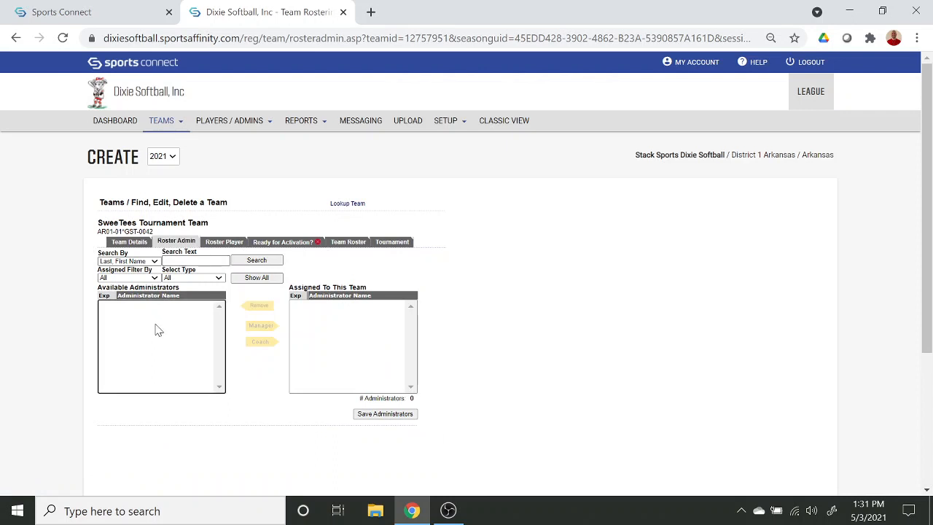
{"action": "left_click", "coordinate": [179, 260]}
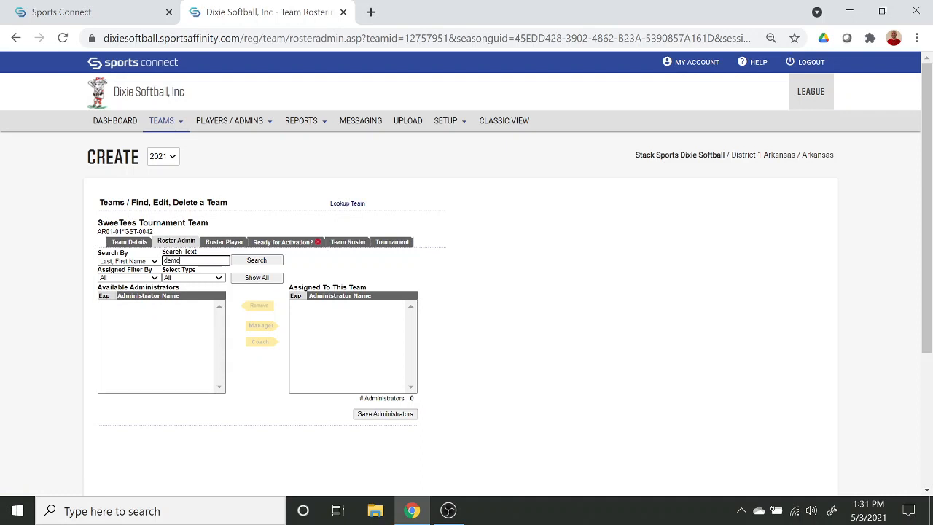
{"action": "left_click", "coordinate": [270, 262]}
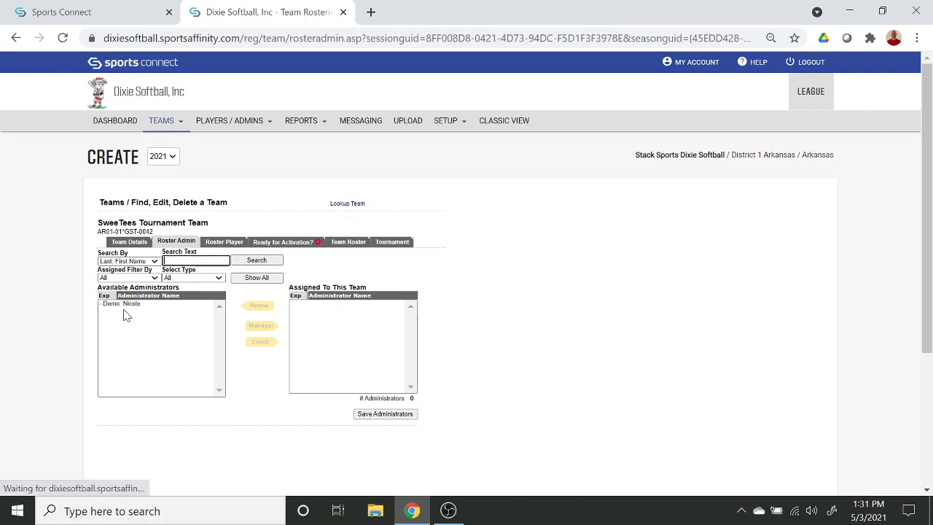
{"action": "left_click", "coordinate": [131, 306]}
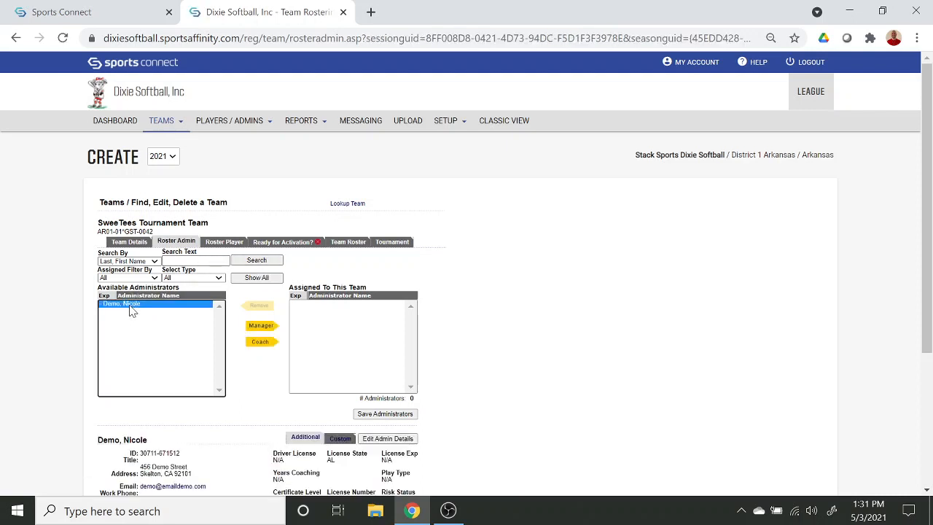
{"action": "left_click", "coordinate": [260, 325]}
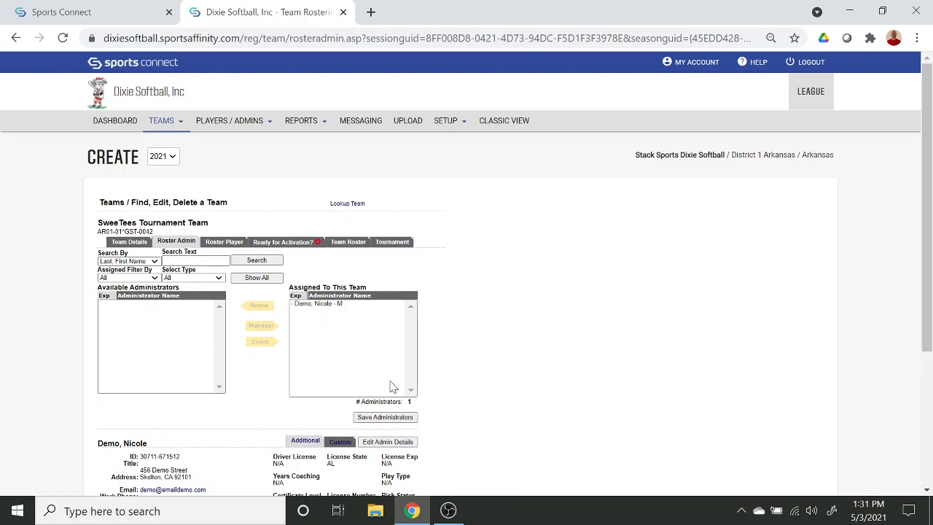
{"action": "left_click", "coordinate": [389, 418]}
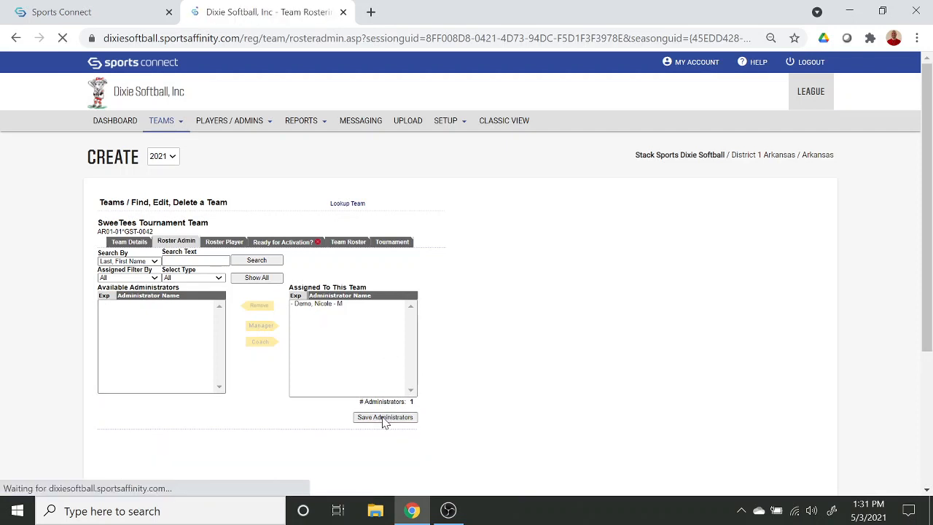
- Review the tournament team's roster and activate the team from its activation check
{"action": "left_click", "coordinate": [345, 243]}
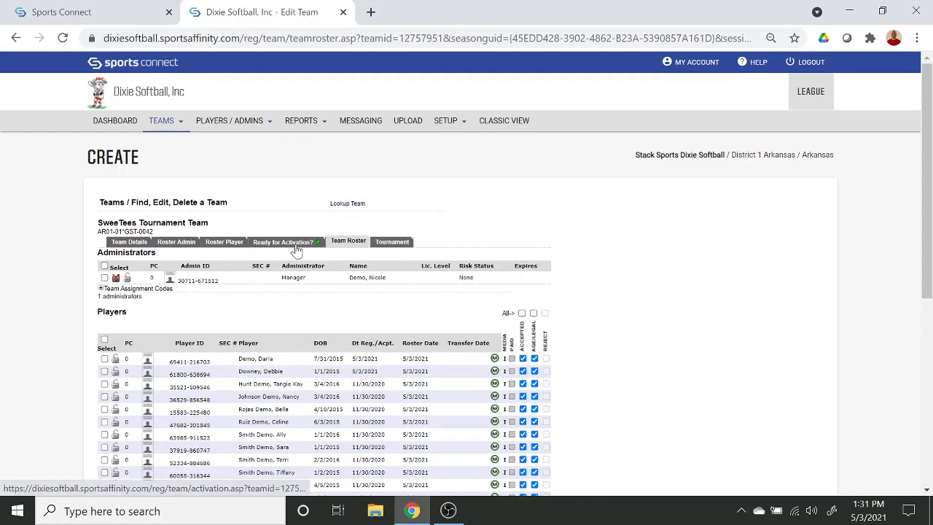
{"action": "scroll", "coordinate": [316, 251], "scroll_direction": "down", "scroll_amount": 1}
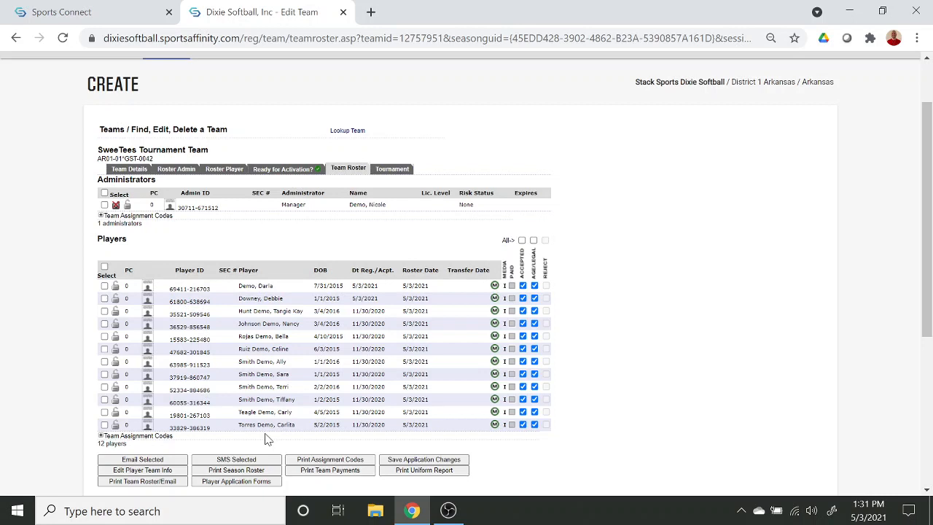
{"action": "left_click", "coordinate": [282, 174]}
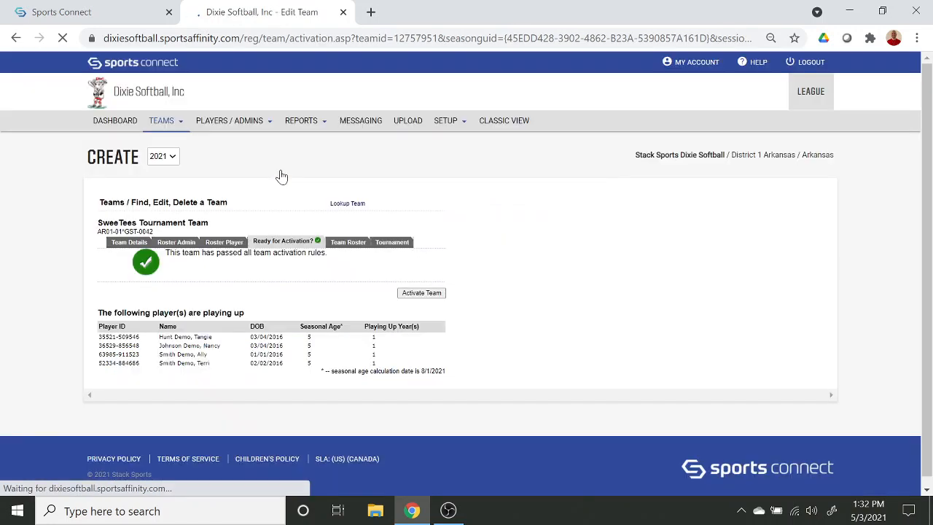
{"action": "left_click", "coordinate": [423, 297]}
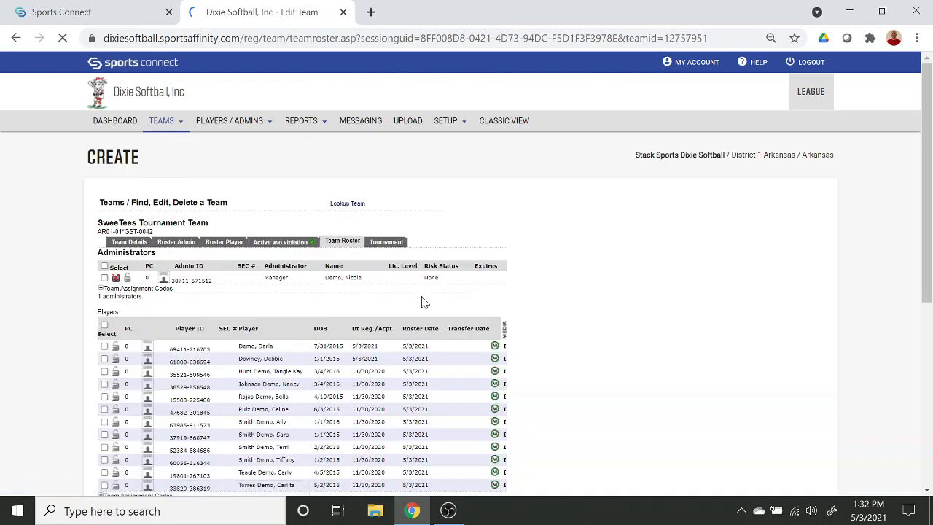
- Generate the printable tournament affidavit for the activated SweeTees tournament team
{"action": "scroll", "coordinate": [66, 271], "scroll_direction": "down", "scroll_amount": 1}
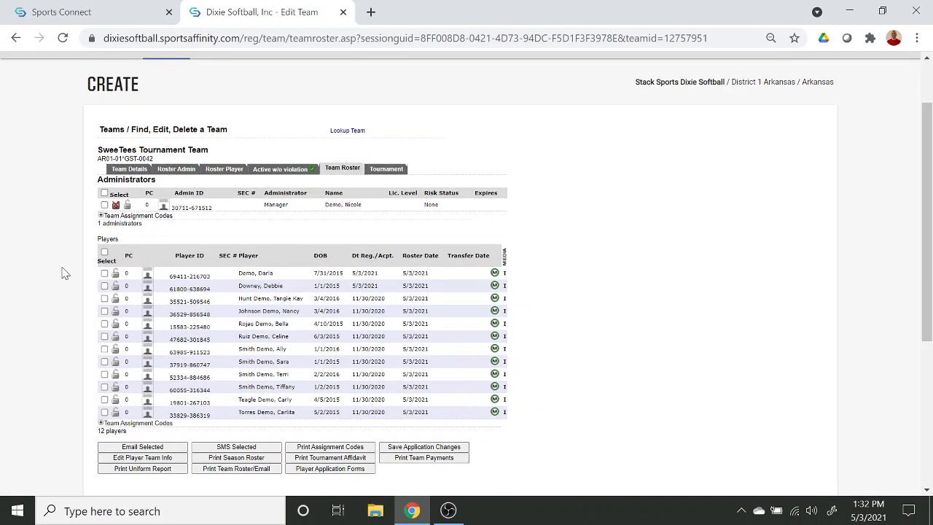
{"action": "left_click", "coordinate": [370, 458]}
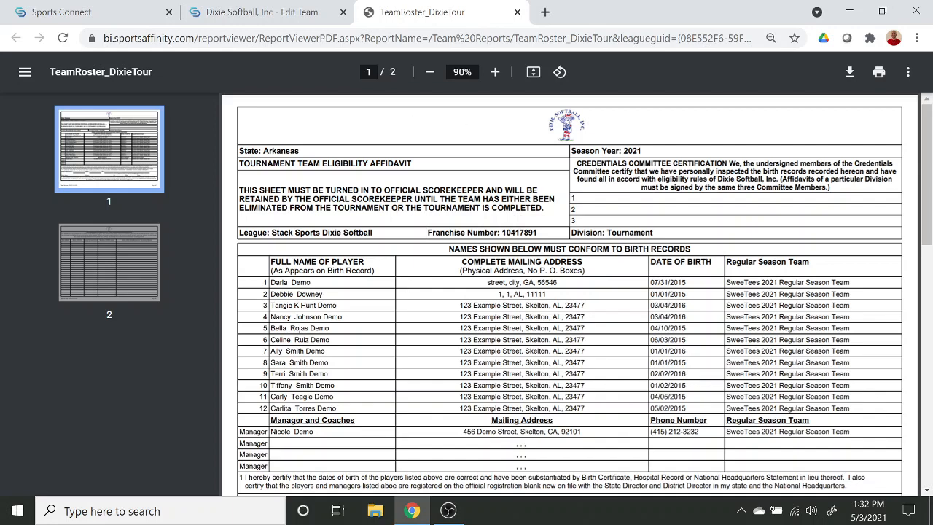
- Examine both pages of the tournament affidavit, including the players, manager, regular season teams and pitcher's record
{"action": "scroll", "coordinate": [440, 322], "scroll_direction": "down", "scroll_amount": 1}
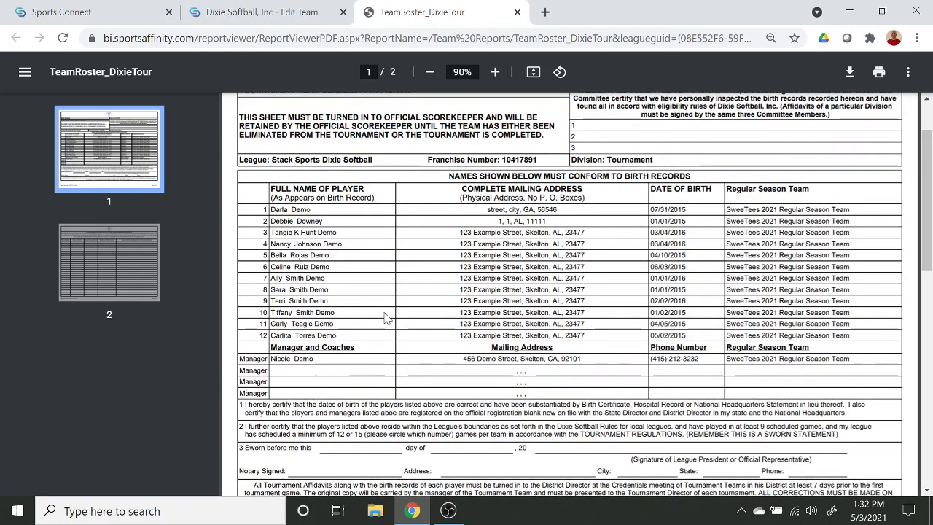
{"action": "scroll", "coordinate": [440, 322], "scroll_direction": "up", "scroll_amount": 1}
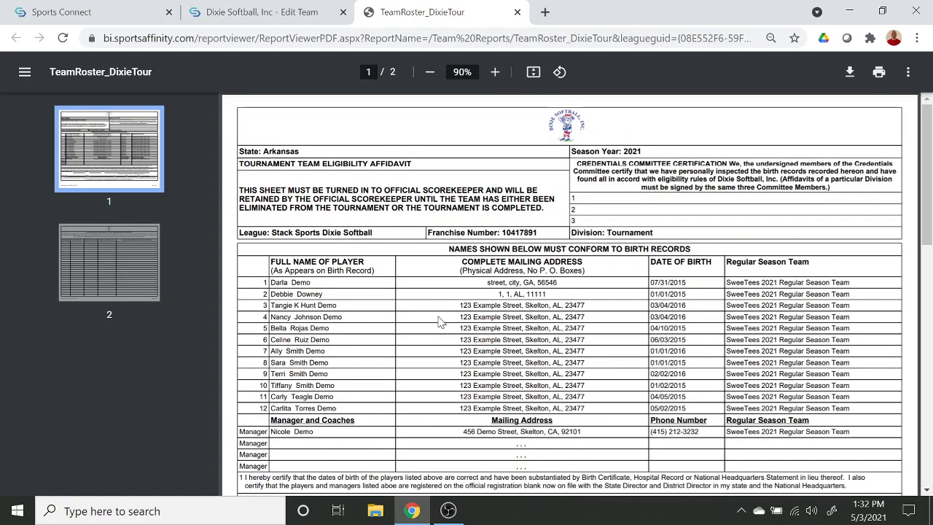
{"action": "scroll", "coordinate": [406, 336], "scroll_direction": "down", "scroll_amount": 2}
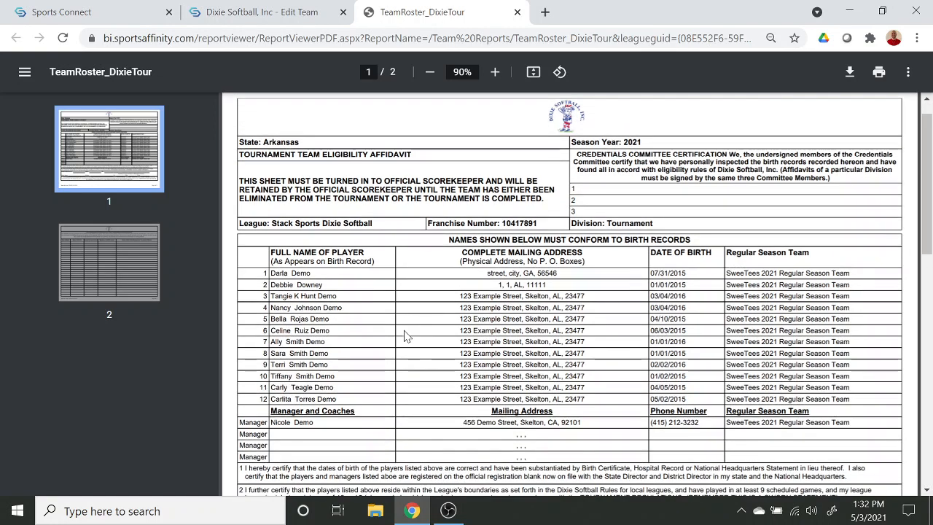
{"action": "scroll", "coordinate": [450, 247], "scroll_direction": "up", "scroll_amount": 2}
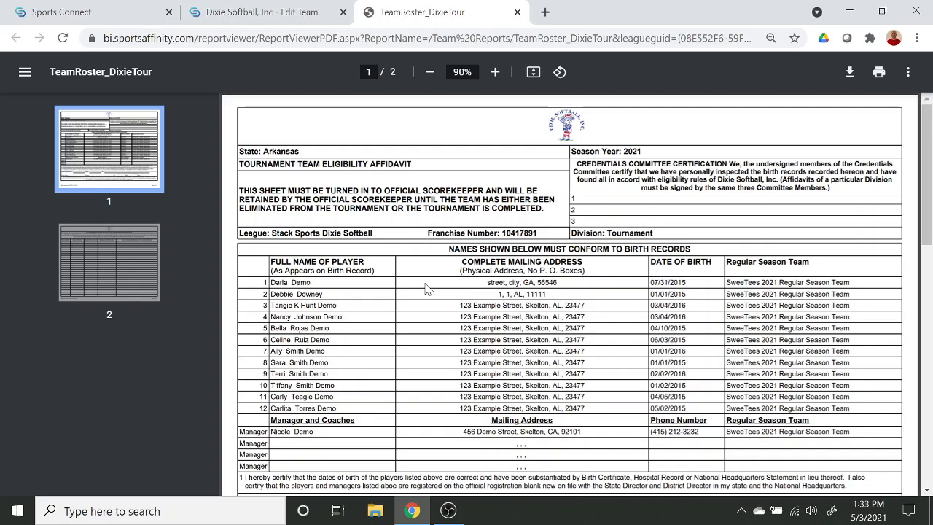
{"action": "scroll", "coordinate": [427, 289], "scroll_direction": "down", "scroll_amount": 8}
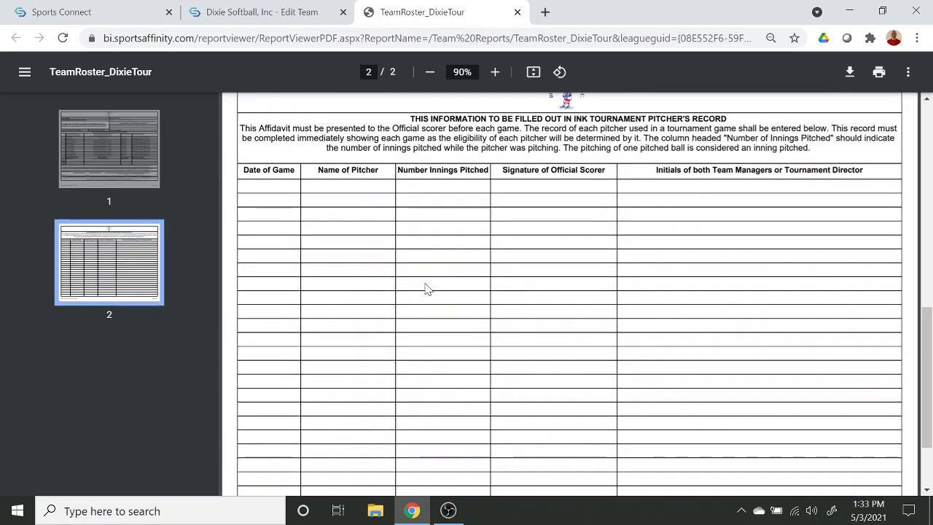
{"action": "scroll", "coordinate": [416, 298], "scroll_direction": "up", "scroll_amount": 2}
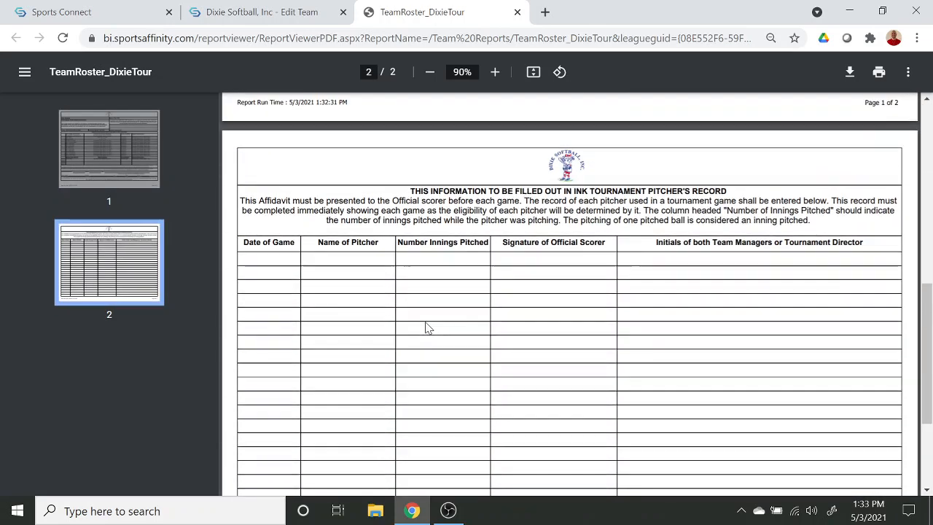
{"action": "scroll", "coordinate": [428, 327], "scroll_direction": "up", "scroll_amount": 5}
{"action": "scroll", "coordinate": [428, 327], "scroll_direction": "down", "scroll_amount": 5}
{"action": "scroll", "coordinate": [427, 327], "scroll_direction": "up", "scroll_amount": 8}
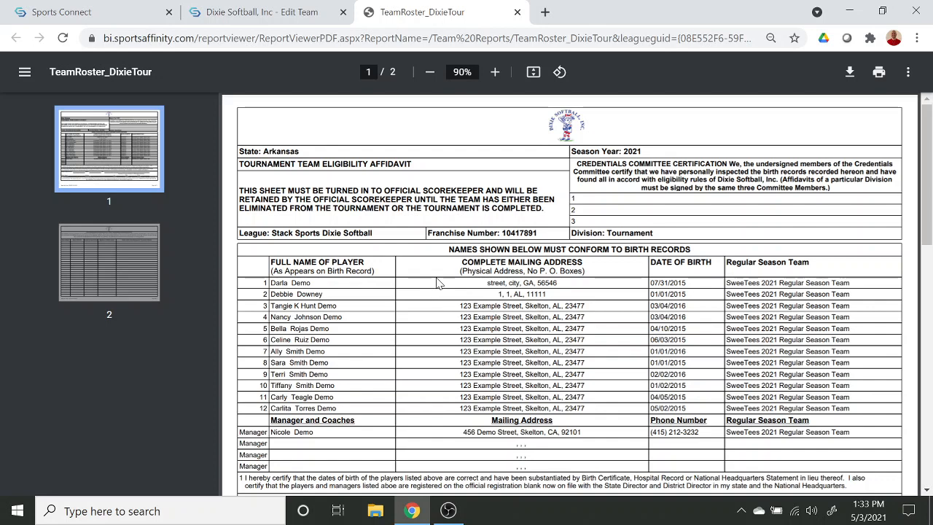
- Return from the affidavit to the team roster page and open the league dashboard
{"action": "left_click", "coordinate": [307, 18]}
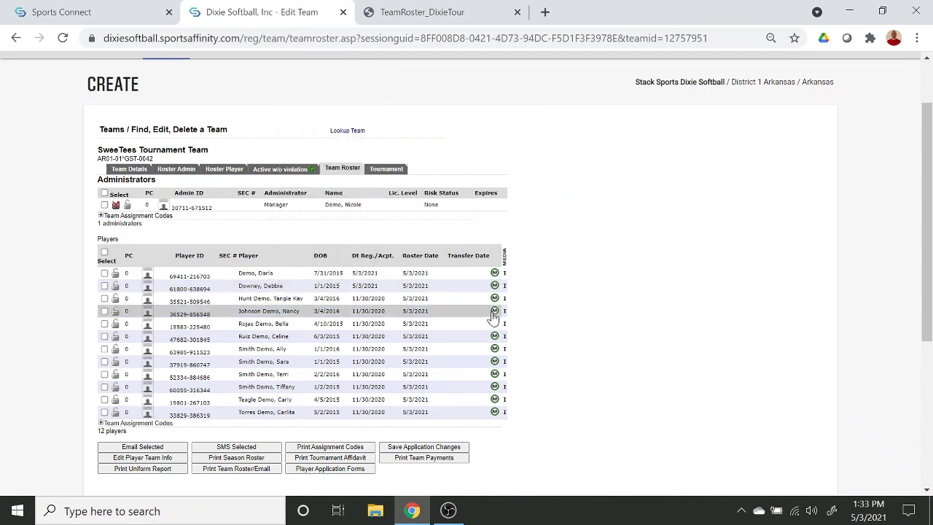
{"action": "scroll", "coordinate": [182, 145], "scroll_direction": "up", "scroll_amount": 1}
{"action": "left_click", "coordinate": [116, 123]}
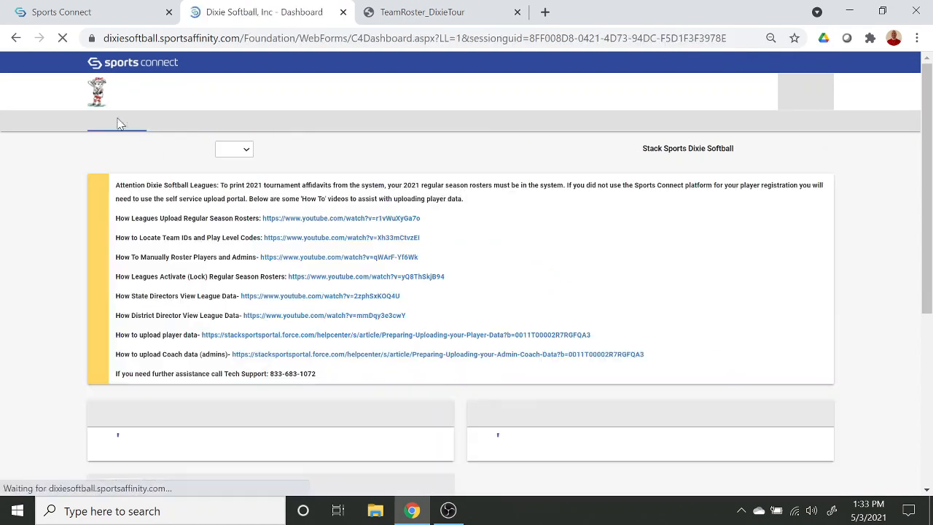